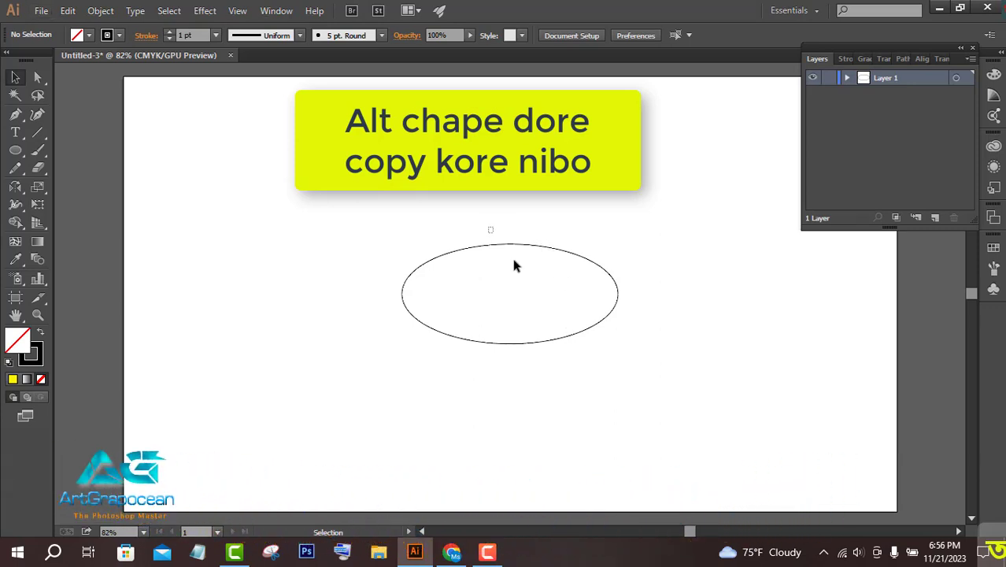
Duplicate the ellipse directly below the original so their edges touch, and select both ellipses.
click(533, 250)
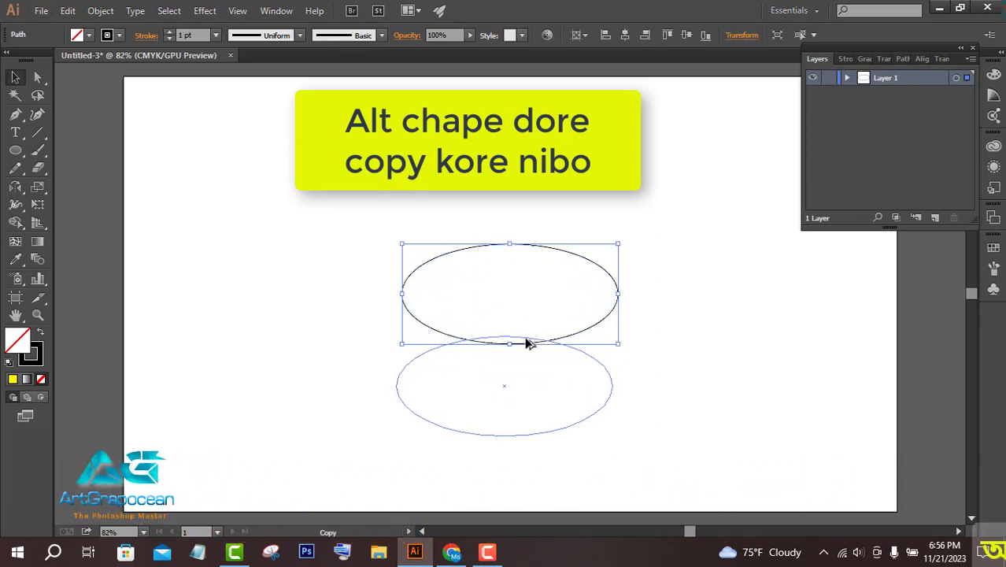
drag(532, 349, 532, 347)
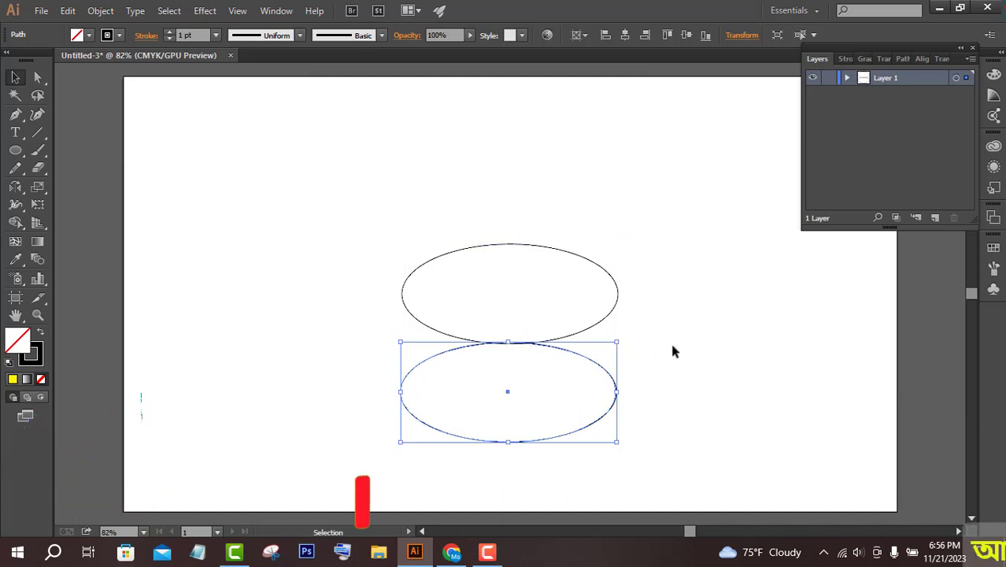
click(673, 352)
drag(672, 348, 368, 234)
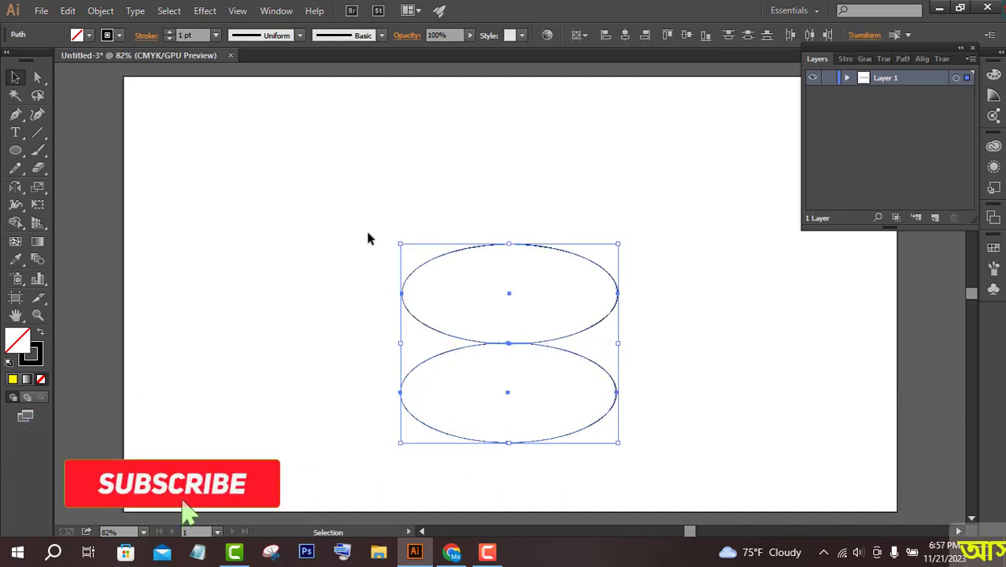
click(595, 394)
click(606, 400)
drag(687, 411, 490, 254)
Draw a vertical line through both ellipses and align all three objects on their horizontal centres.
click(37, 132)
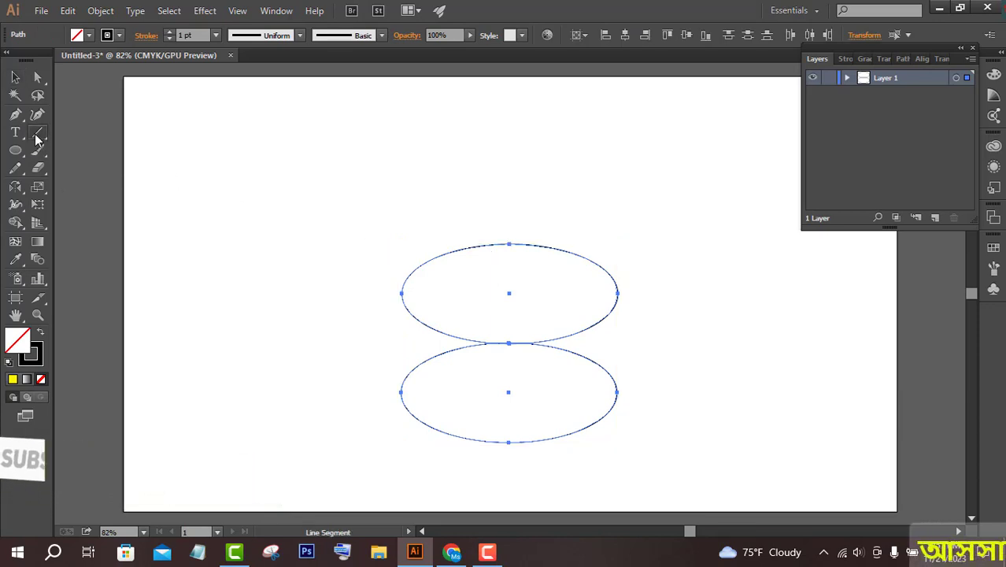
mouse_move(507, 186)
mouse_down()
mouse_move(511, 442)
mouse_move(527, 461)
mouse_up()
key(v)
key(ctrl+a)
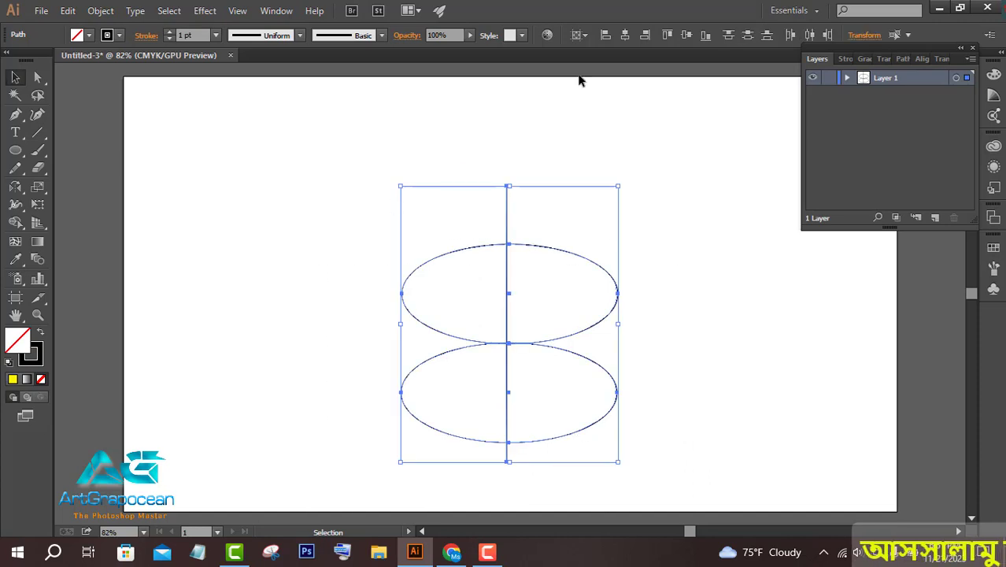
click(660, 291)
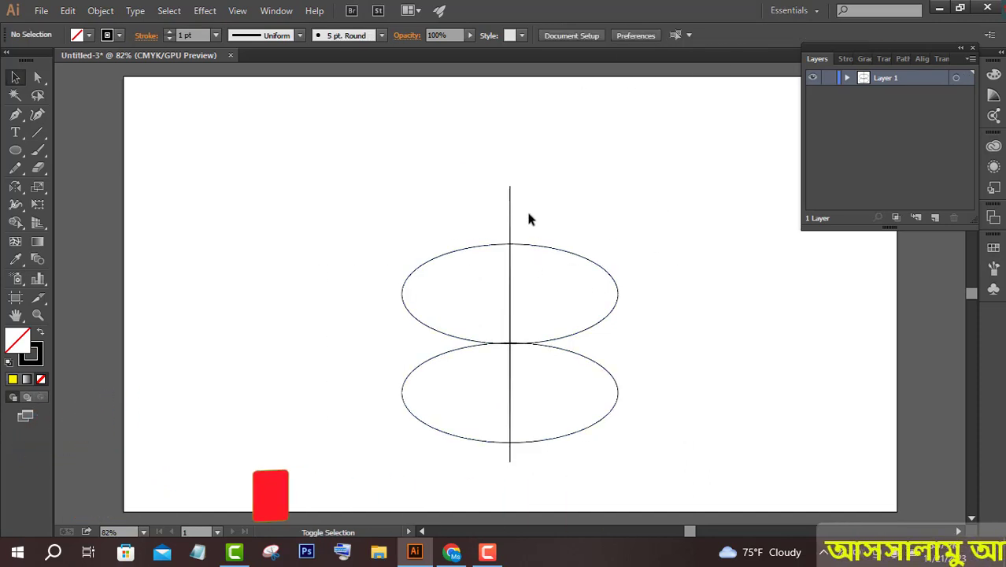
Copy the vertical line to the ellipses' right edge and align it with the upper ellipse as key object.
drag(529, 218, 617, 248)
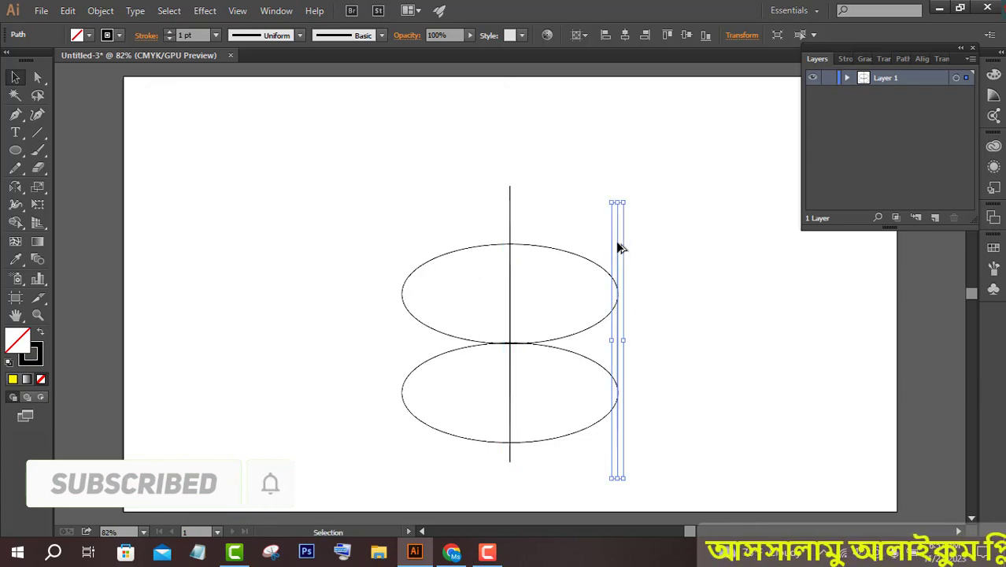
click(682, 319)
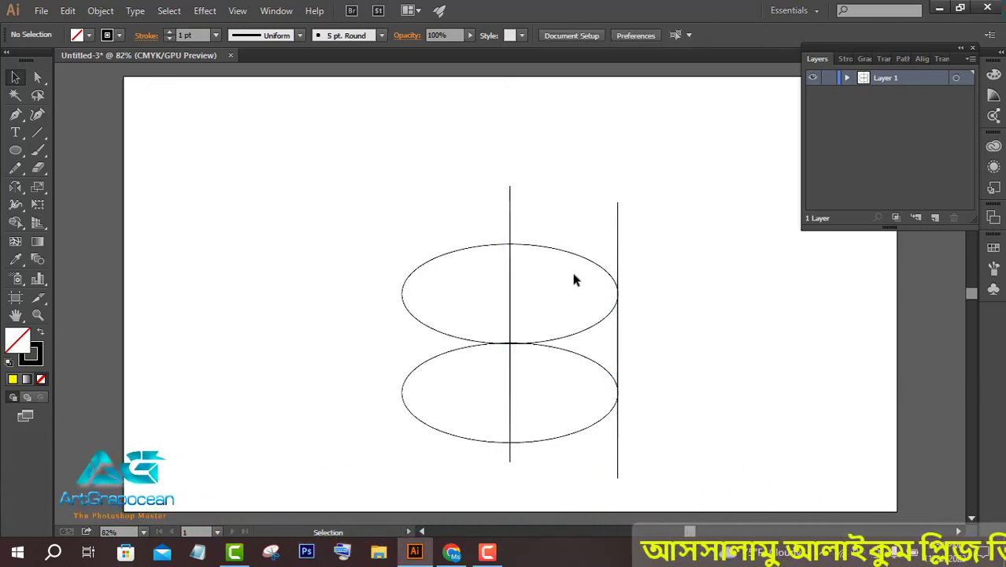
drag(572, 281, 572, 282)
shift+click(617, 220)
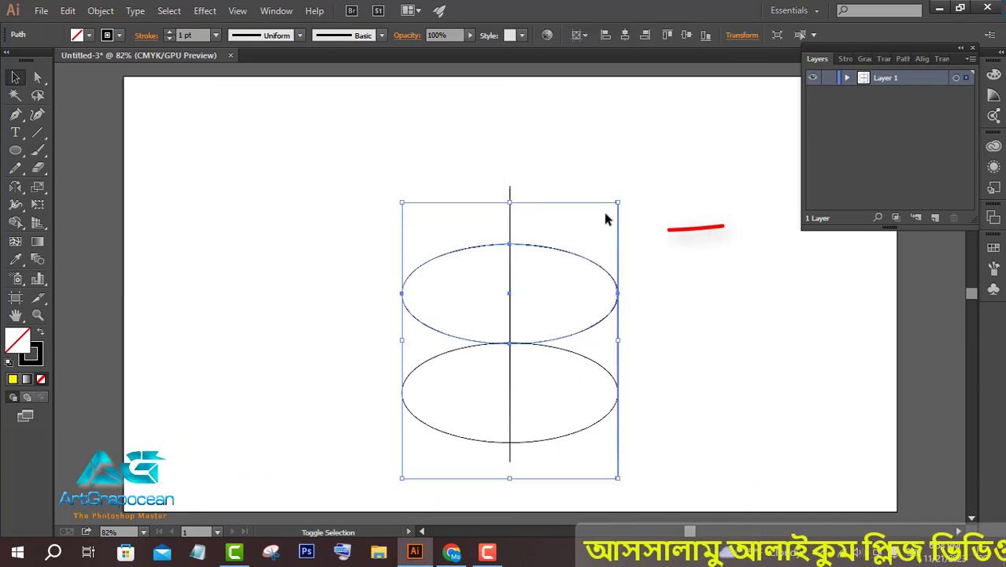
click(574, 253)
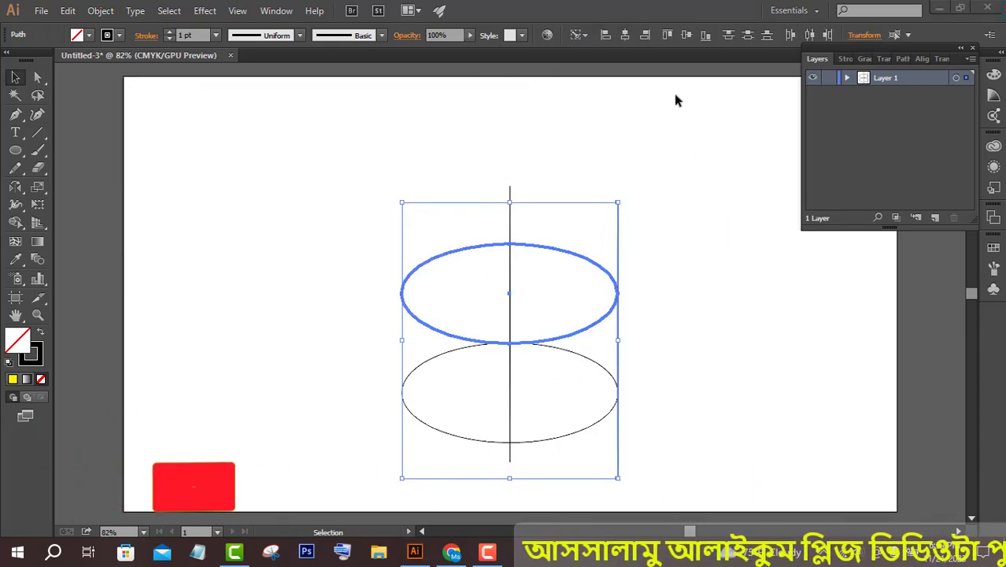
click(665, 283)
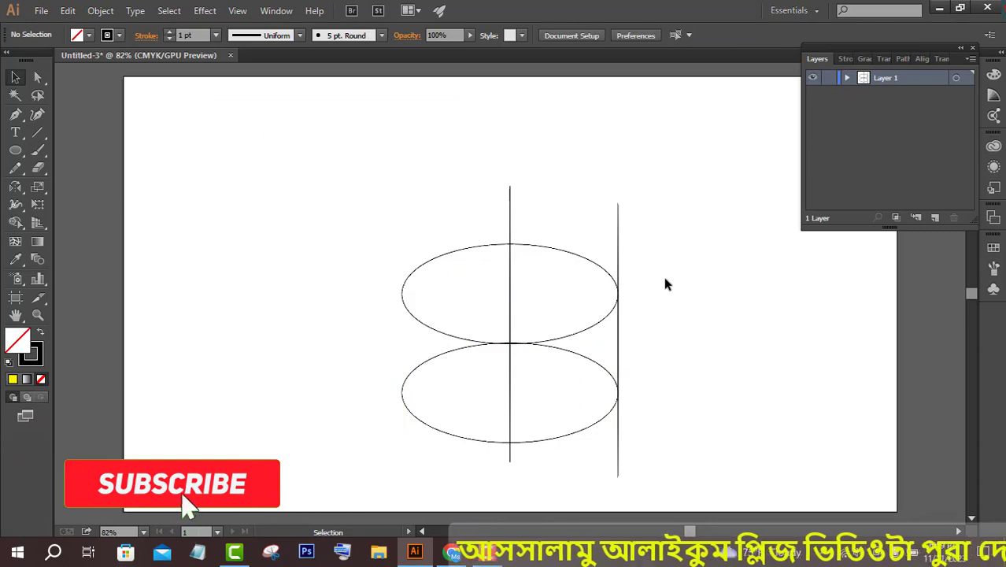
Copy the right-hand vertical line and place the copy roughly midway between the centre line and the right line.
drag(604, 209, 572, 211)
click(660, 213)
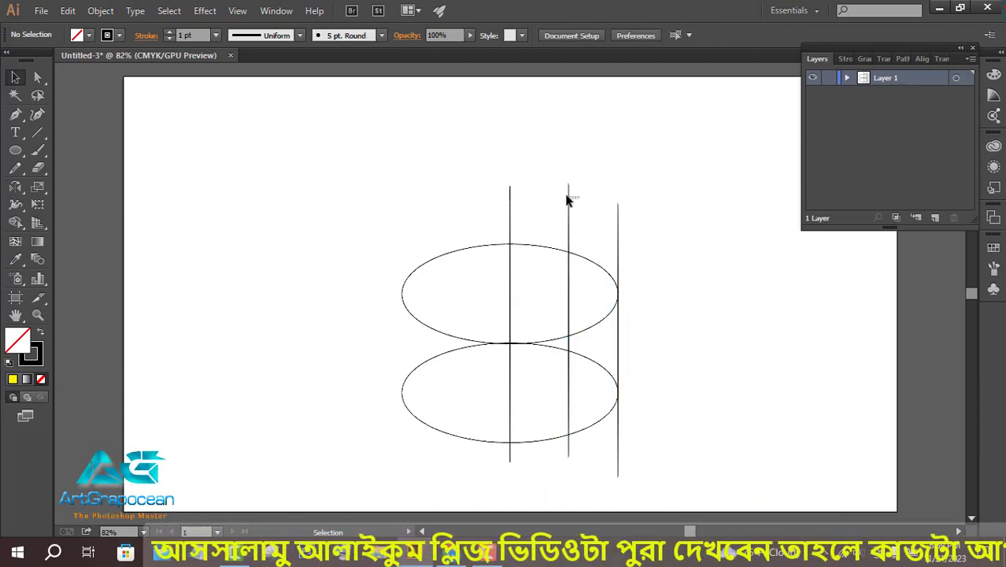
click(569, 214)
click(577, 217)
drag(569, 219, 563, 218)
click(666, 206)
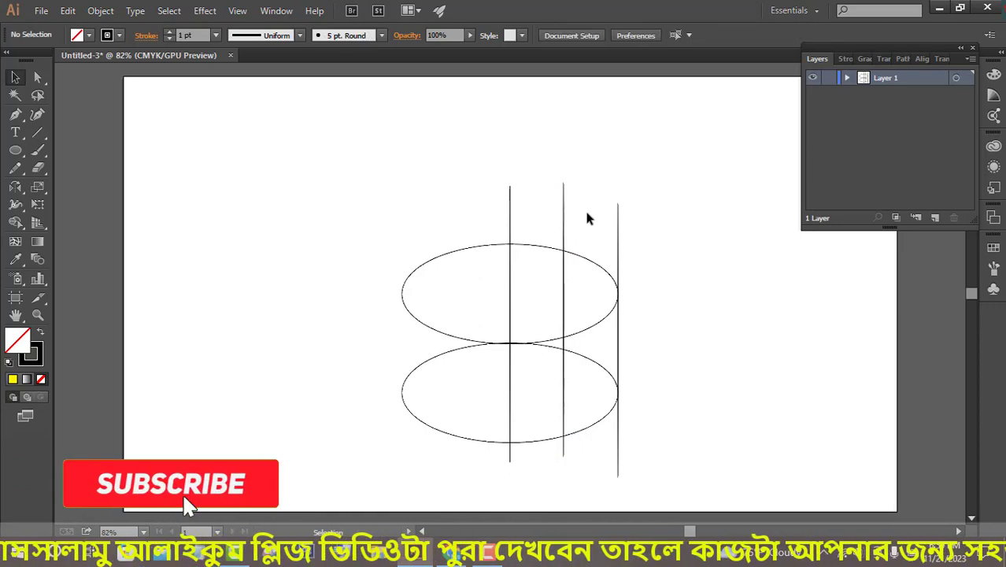
click(562, 210)
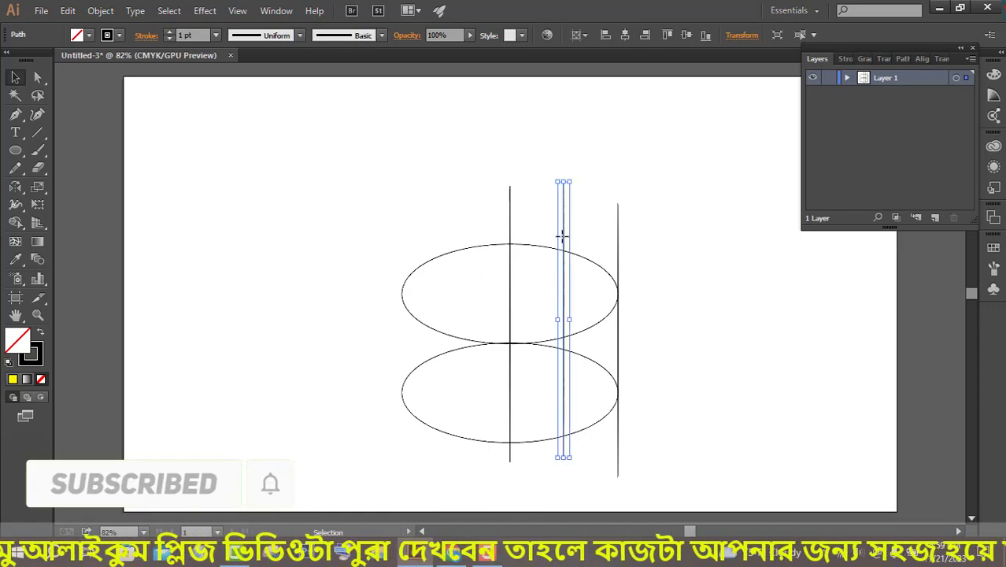
click(642, 235)
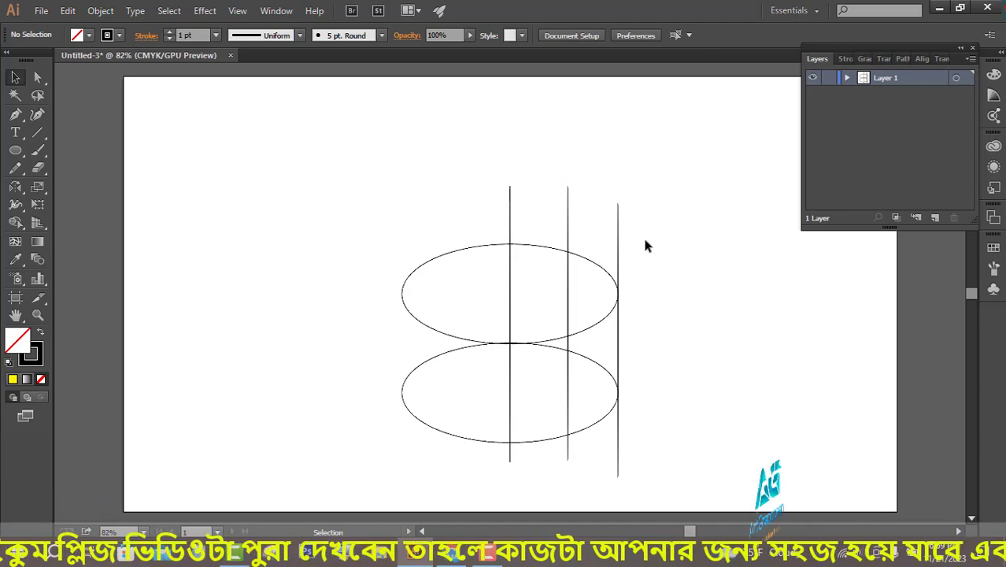
Draw a spacer rectangle between the centre and middle lines above the ellipses and fit it into the gap beside the right line.
click(15, 152)
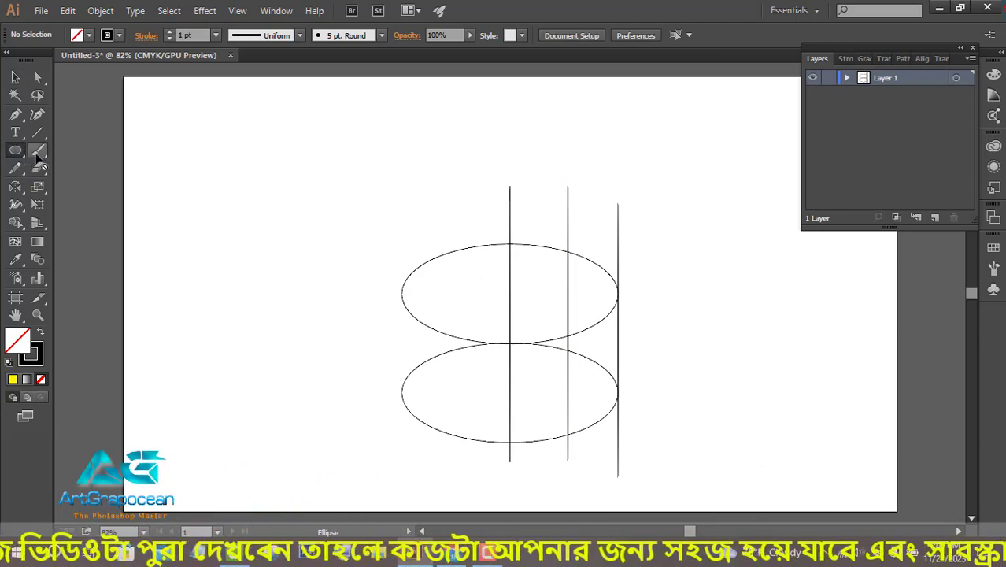
drag(26, 161, 78, 152)
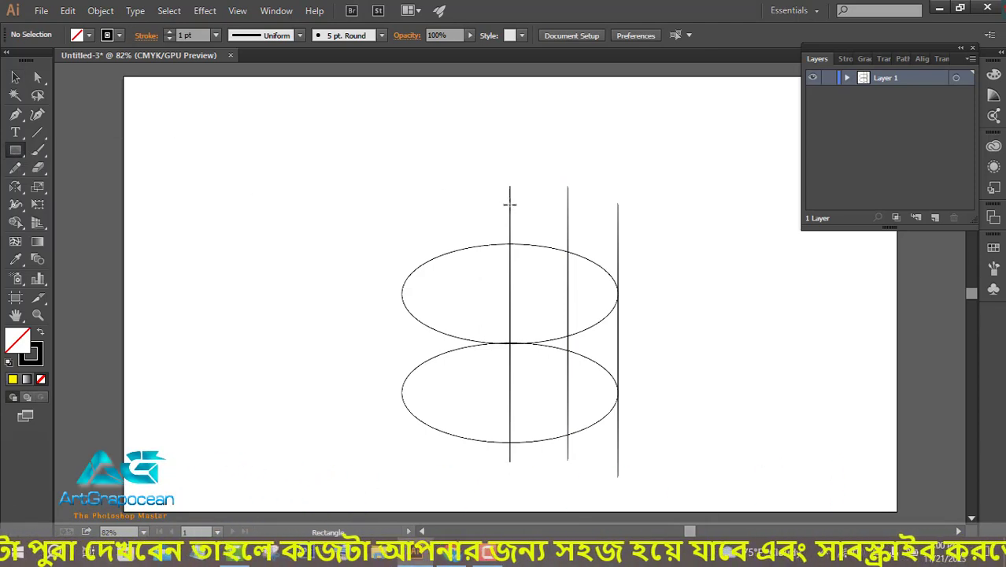
key(ctrl+plus)
key(ctrl+plus)
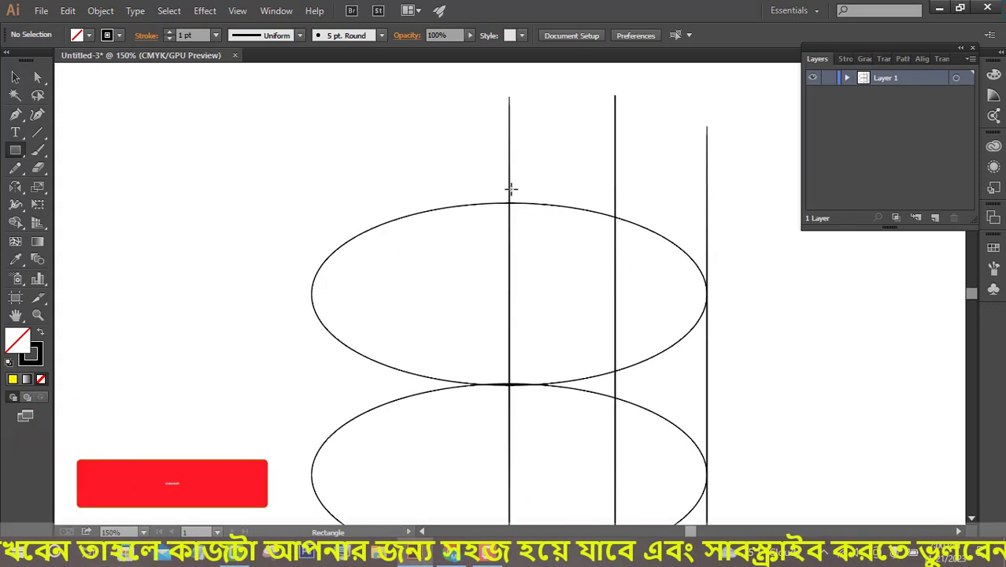
drag(509, 110, 614, 156)
click(15, 77)
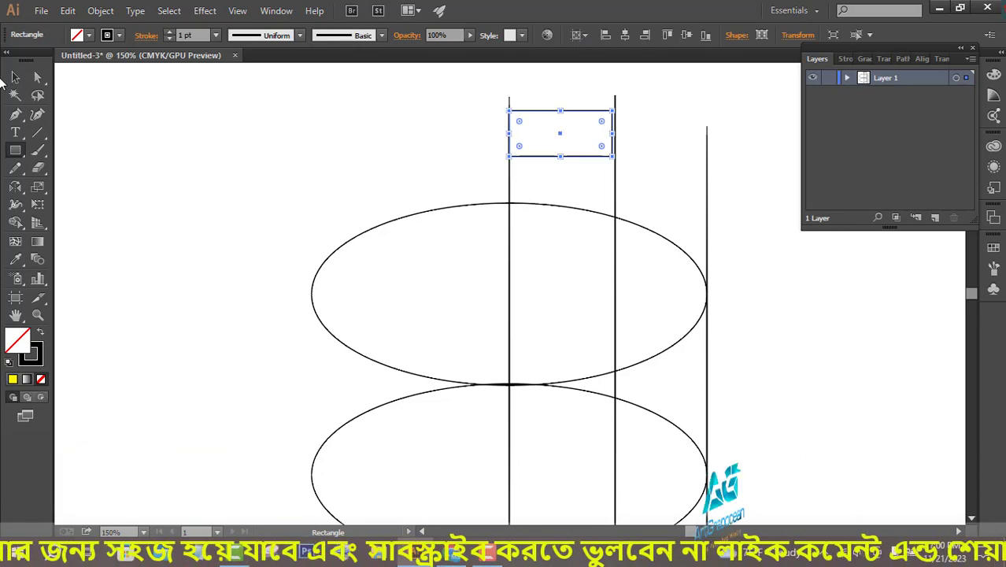
drag(559, 133, 658, 132)
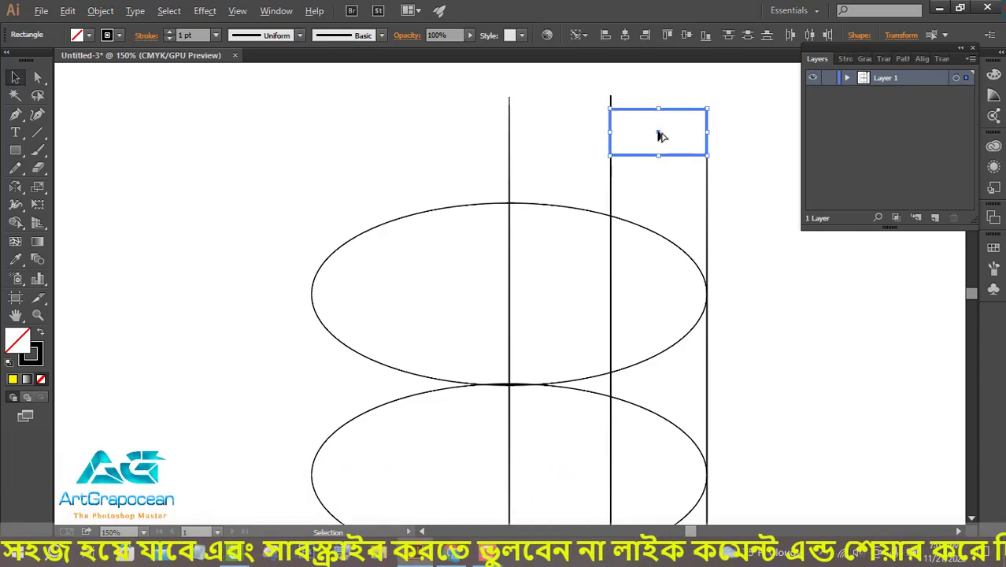
Centre the middle line between the two spacer rectangles and delete both rectangles.
click(610, 99)
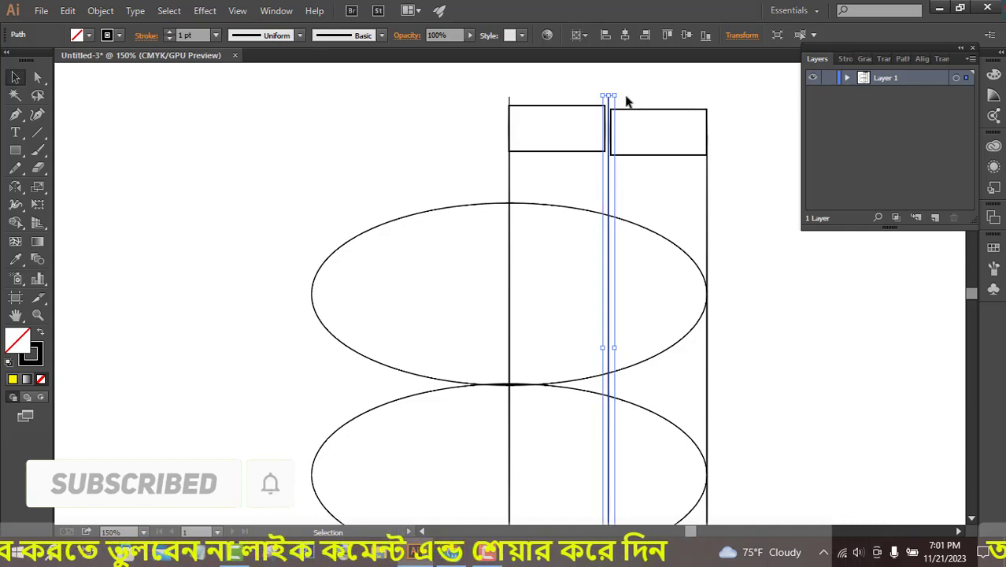
click(628, 98)
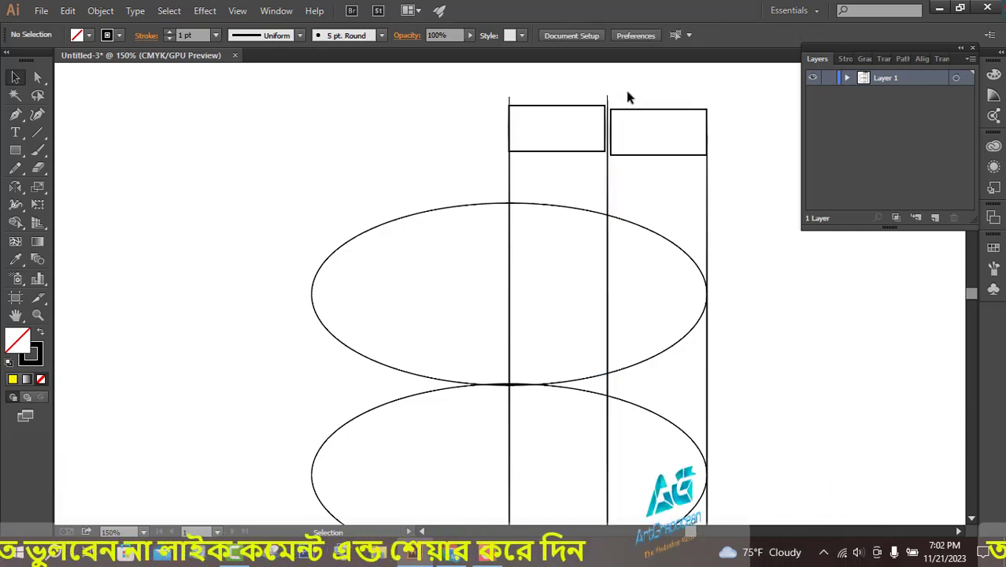
click(579, 151)
key(Delete)
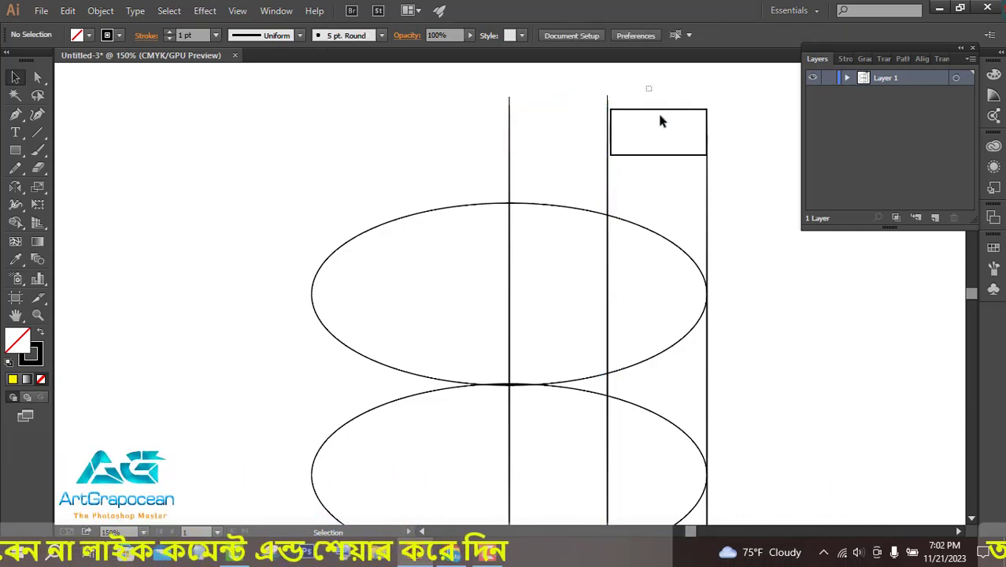
click(657, 111)
key(Delete)
Select both ellipses and all three lines, and build the upper ellipse's right-hand segment with the Shape Builder tool.
drag(429, 132, 840, 459)
key(ctrl+minus)
key(ctrl+minus)
key(ctrl+minus)
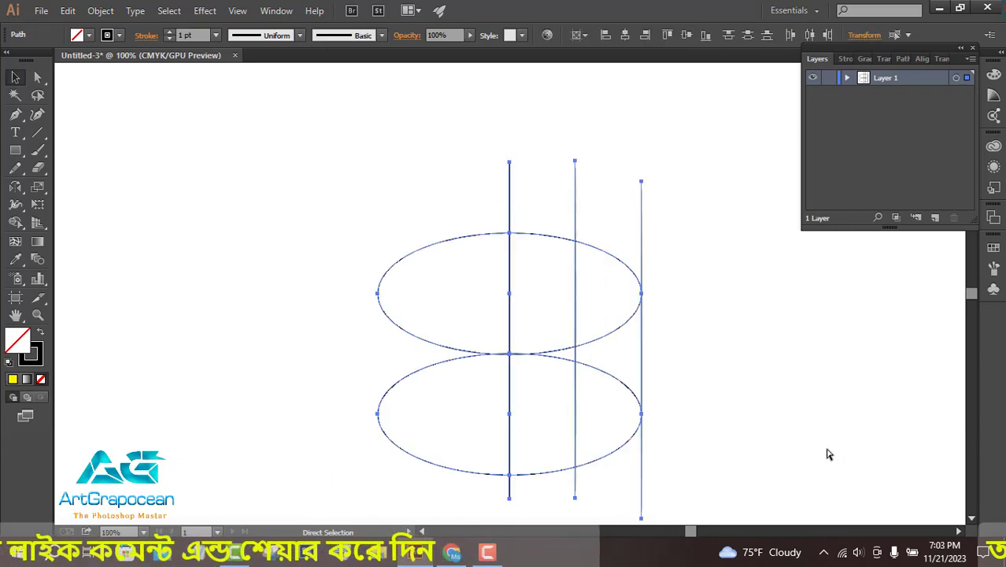
key(ctrl+plus)
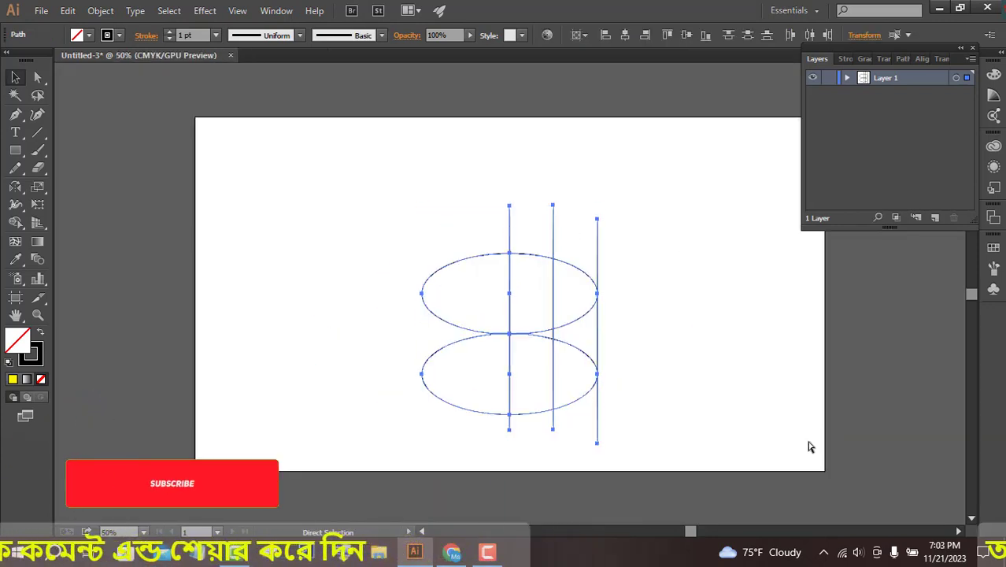
key(v)
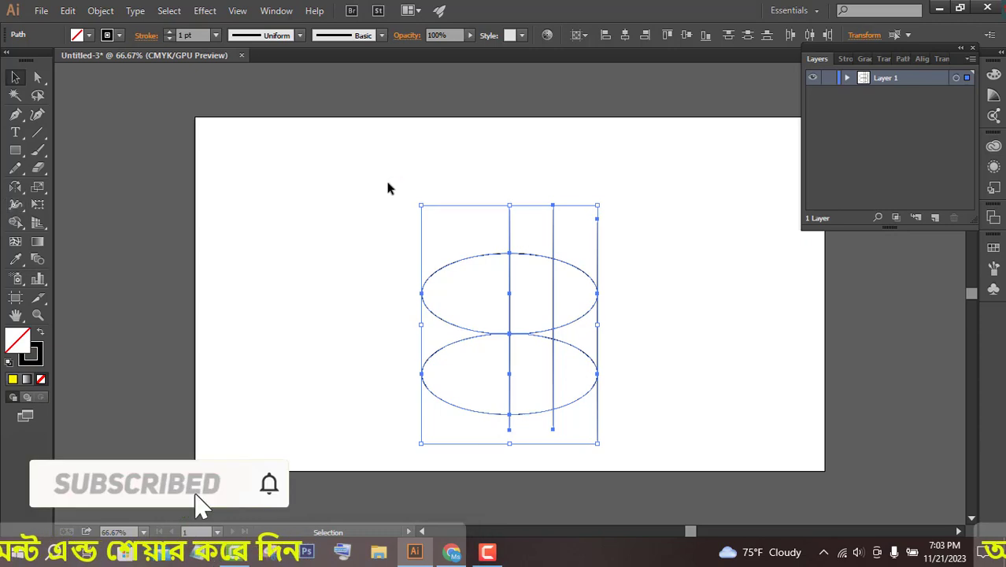
drag(386, 182, 724, 406)
key(shift+w)
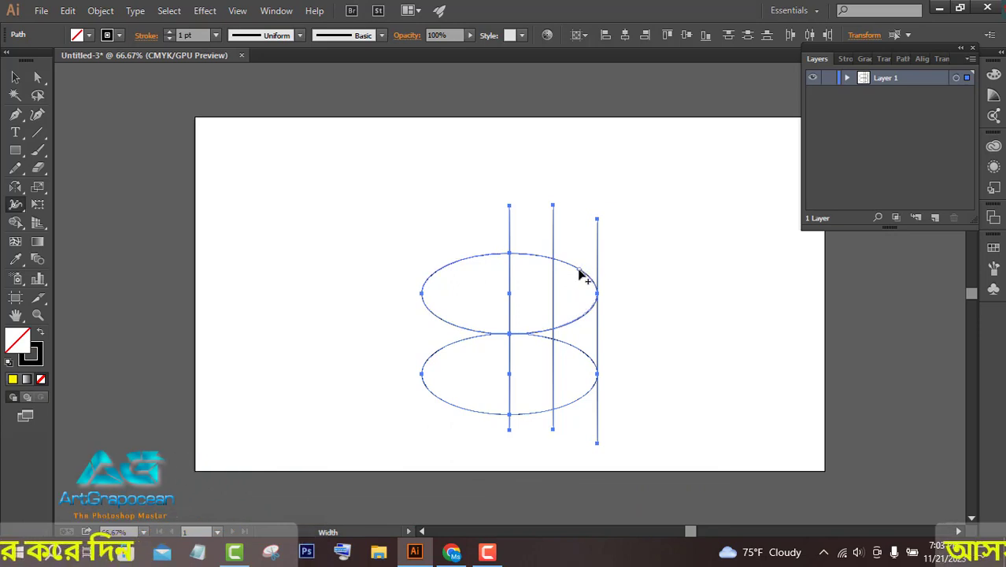
click(18, 223)
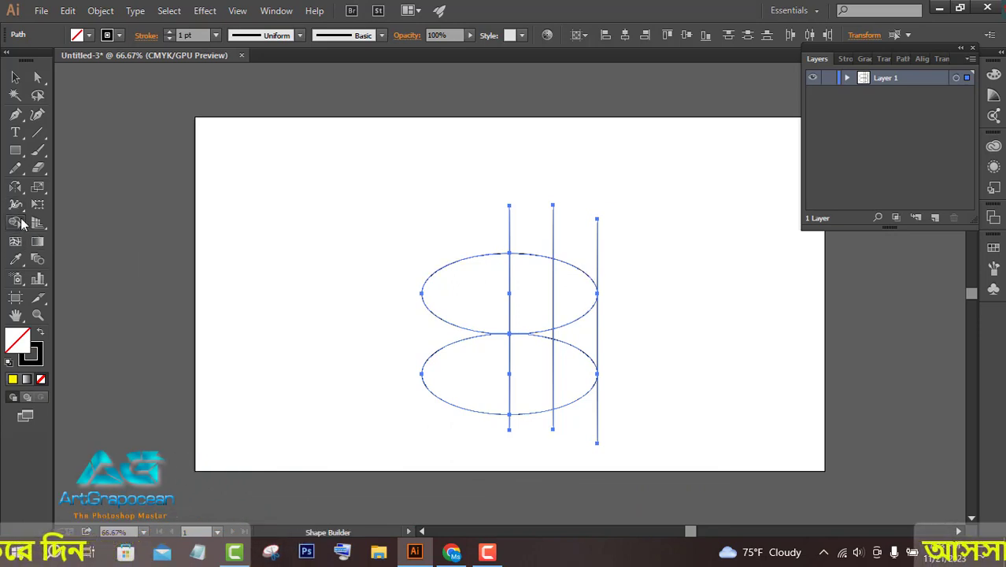
click(571, 294)
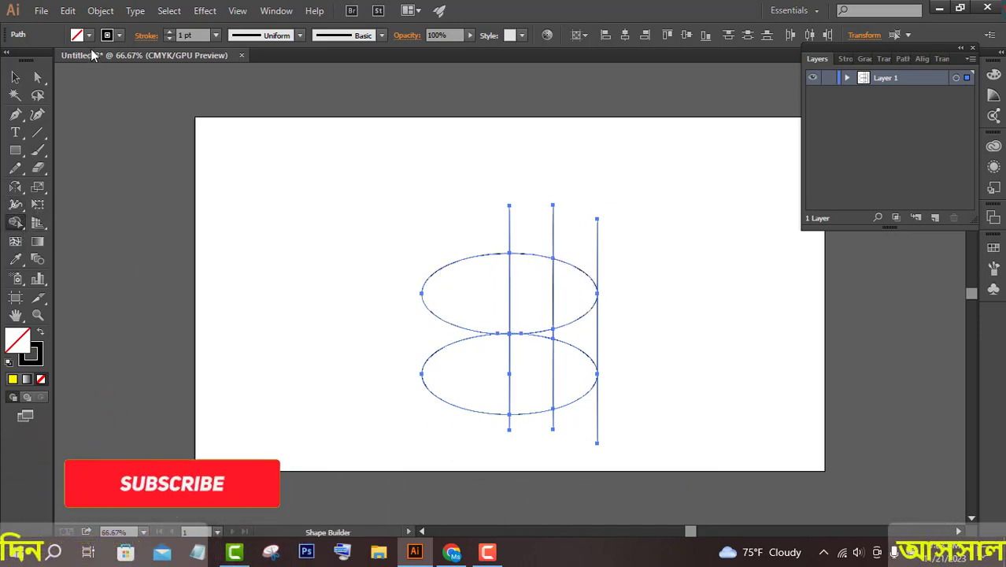
Set the fill to yellow and build the three regions between the middle and right lines with the Shape Builder.
click(90, 35)
click(547, 275)
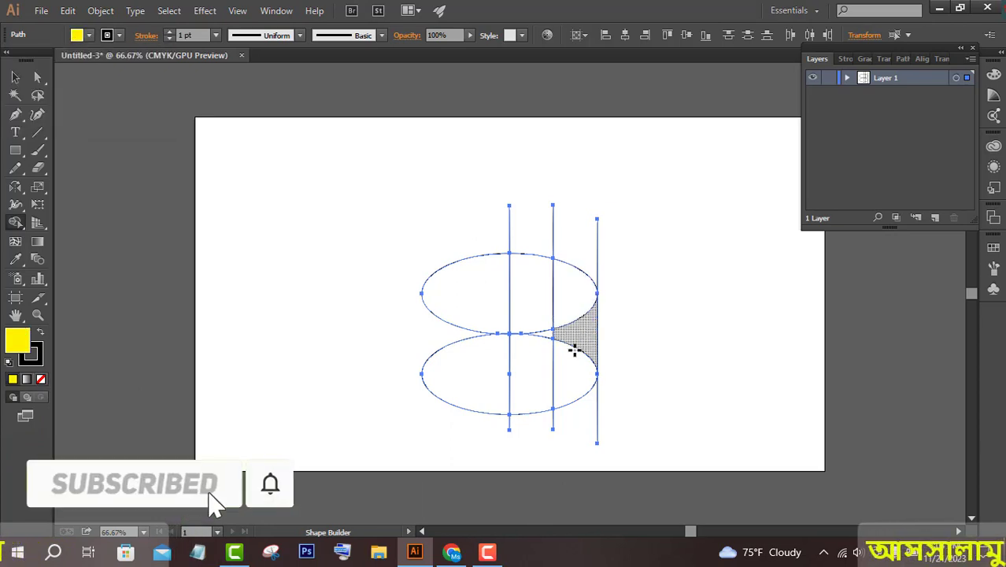
click(577, 288)
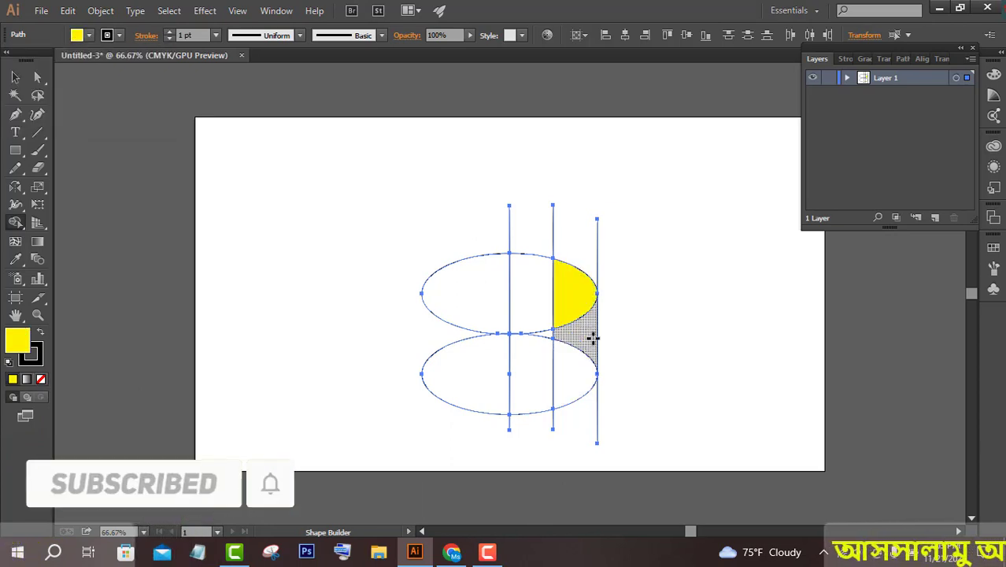
click(577, 370)
click(19, 78)
click(473, 240)
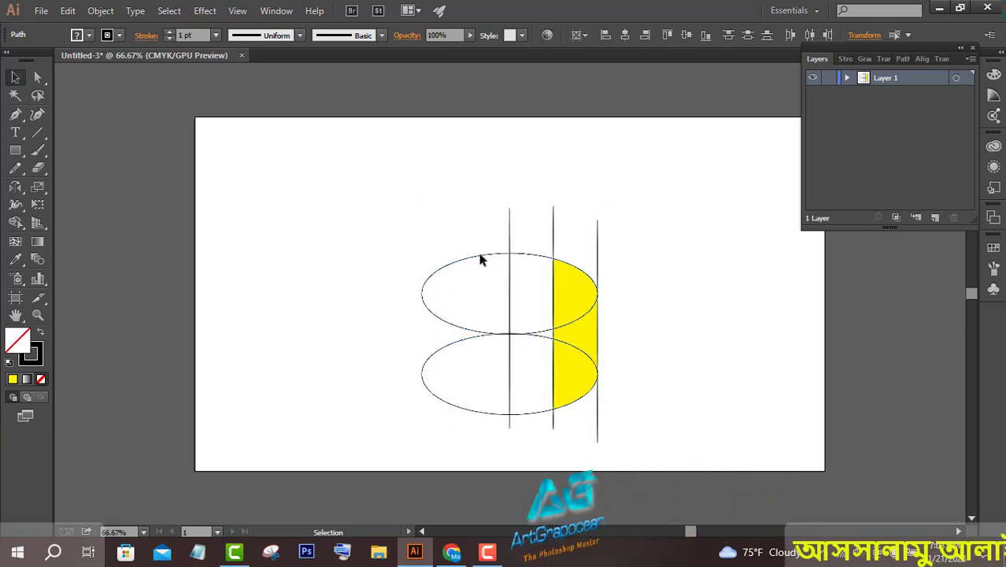
Move the three yellow shapes clear of the construction and delete the leftover ellipses and lines.
click(579, 292)
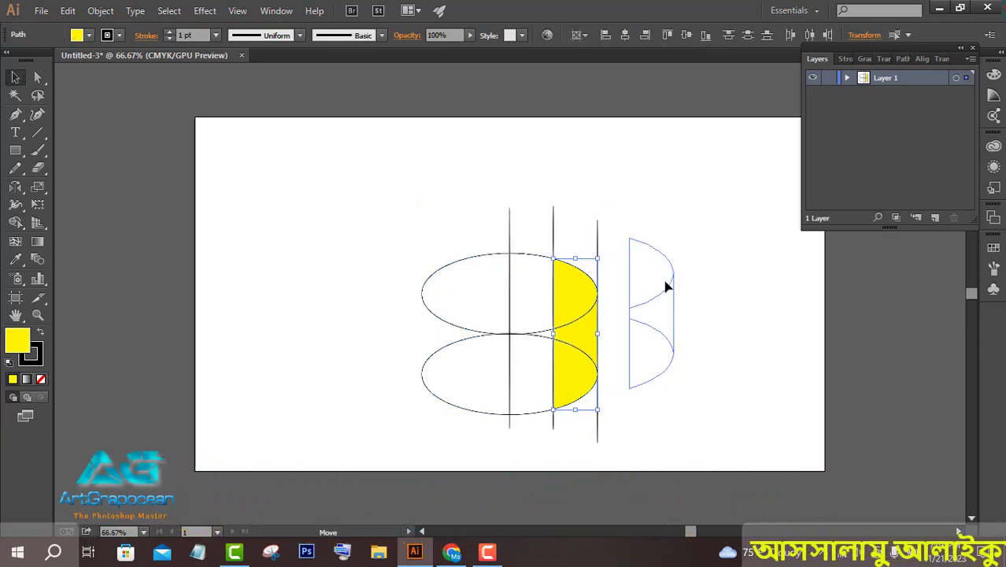
drag(666, 288, 664, 305)
drag(617, 425, 463, 233)
key(Delete)
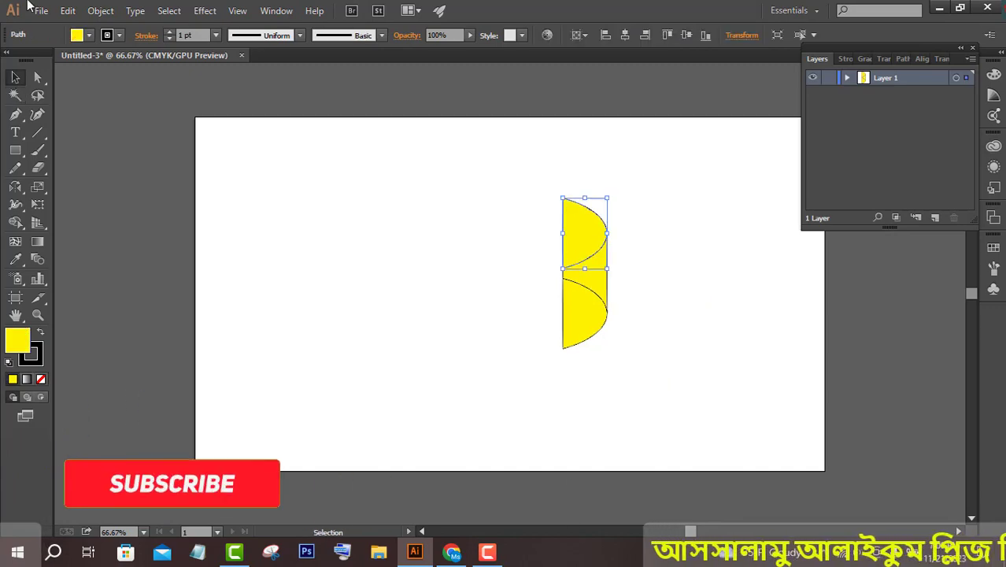
Paste a copy of the upper half-ellipse in front and narrow it slightly inward to form an inner rim.
click(67, 10)
click(92, 82)
click(68, 10)
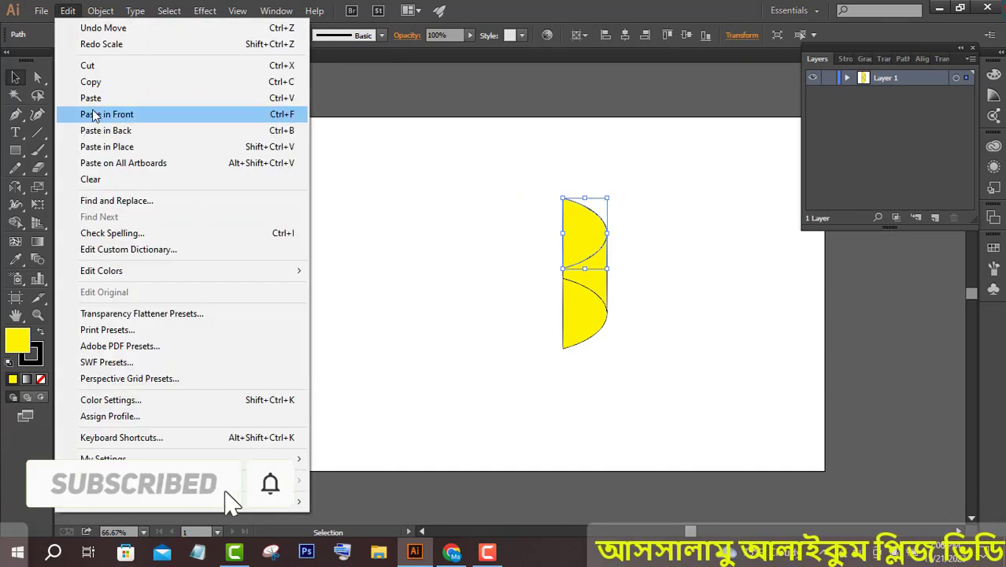
click(122, 114)
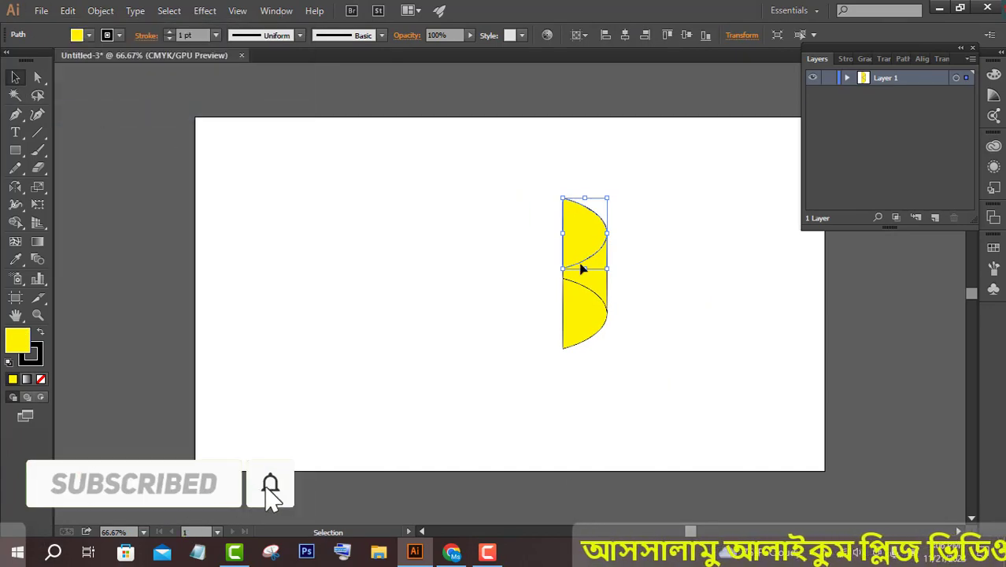
click(626, 243)
click(594, 262)
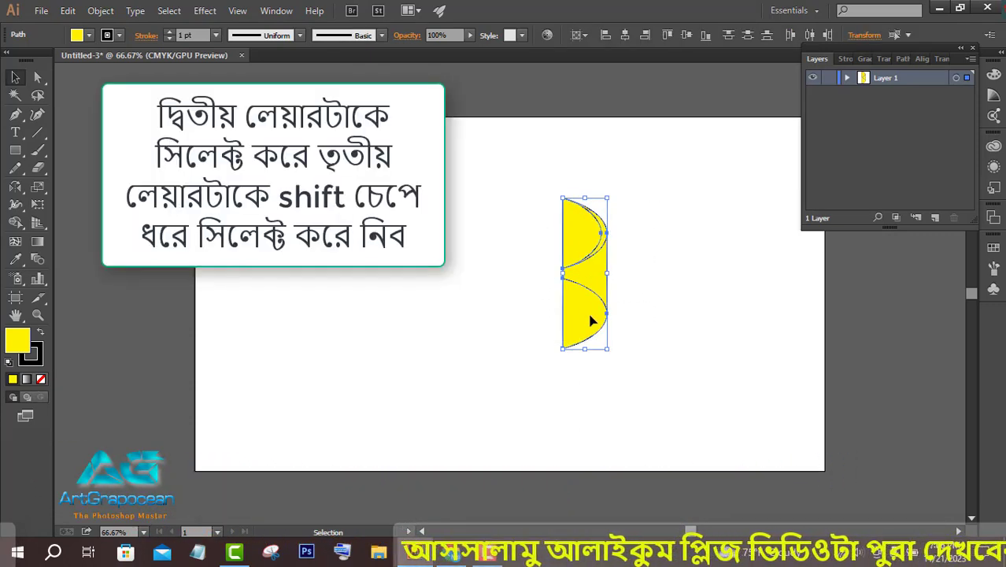
click(499, 454)
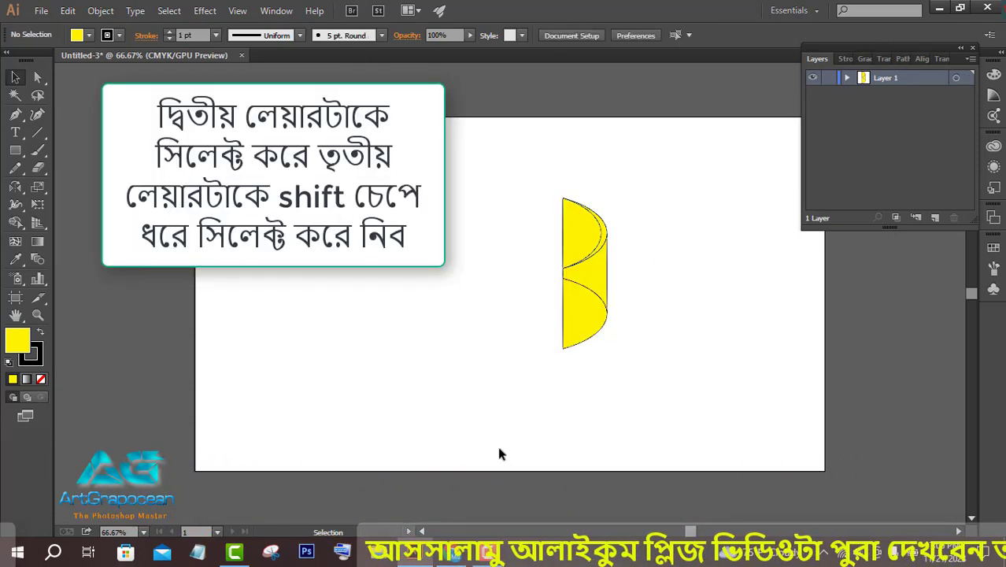
Unite the middle segment and the lower half-ellipse into one shape with the Pathfinder.
click(600, 266)
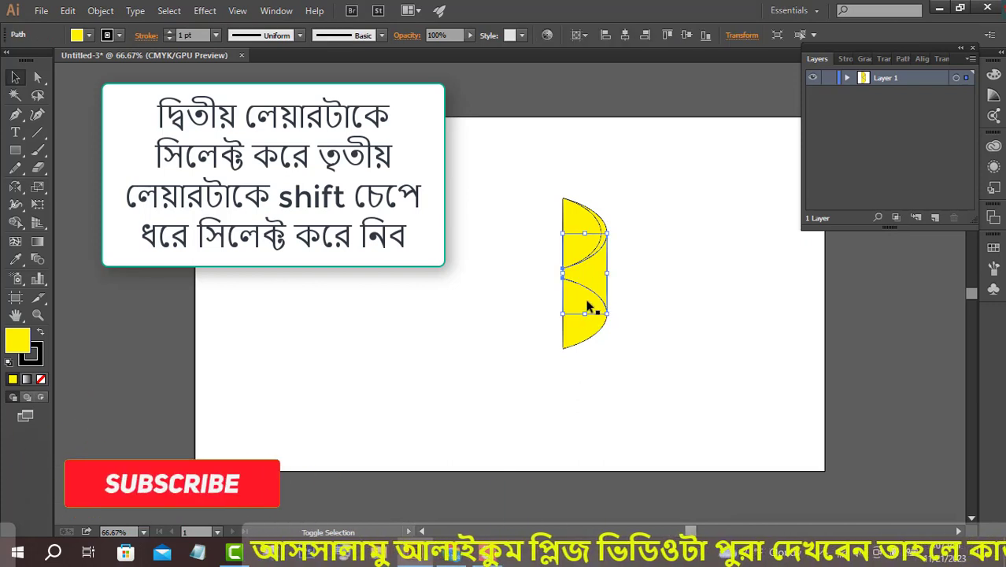
shift+click(588, 305)
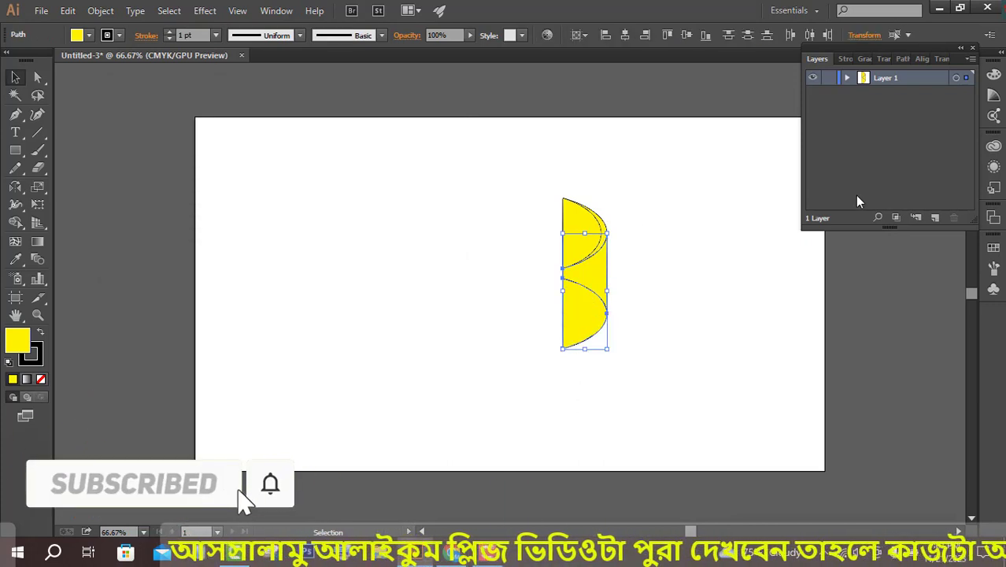
click(902, 59)
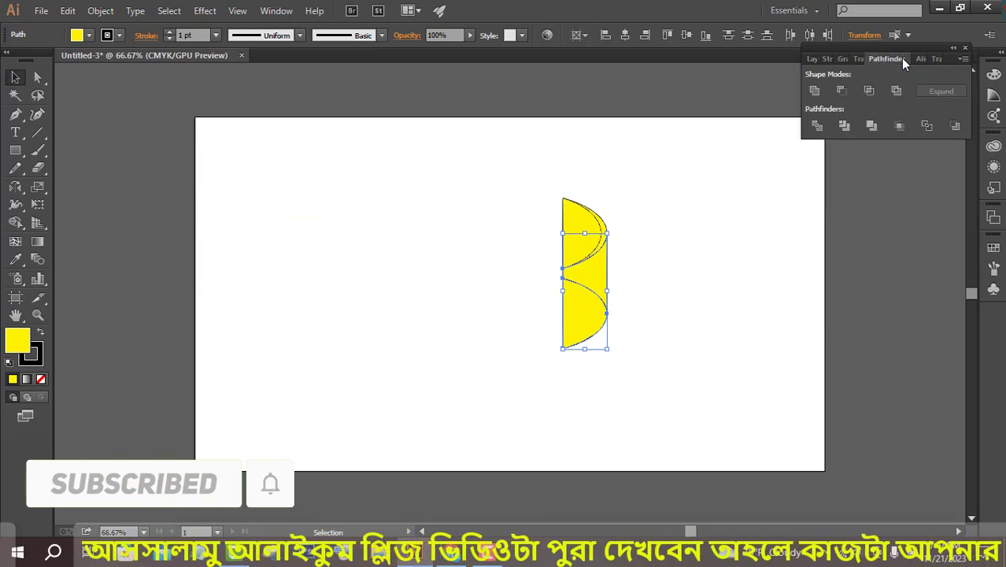
click(815, 91)
click(706, 217)
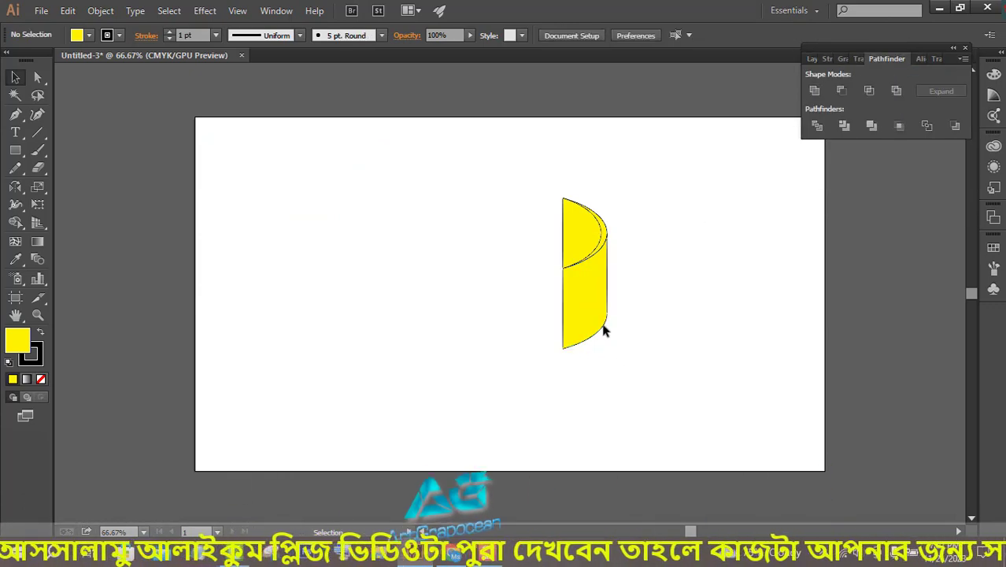
Paste a copy of all the yellow shapes in front and move it to the left of the original.
click(582, 288)
right_click(583, 288)
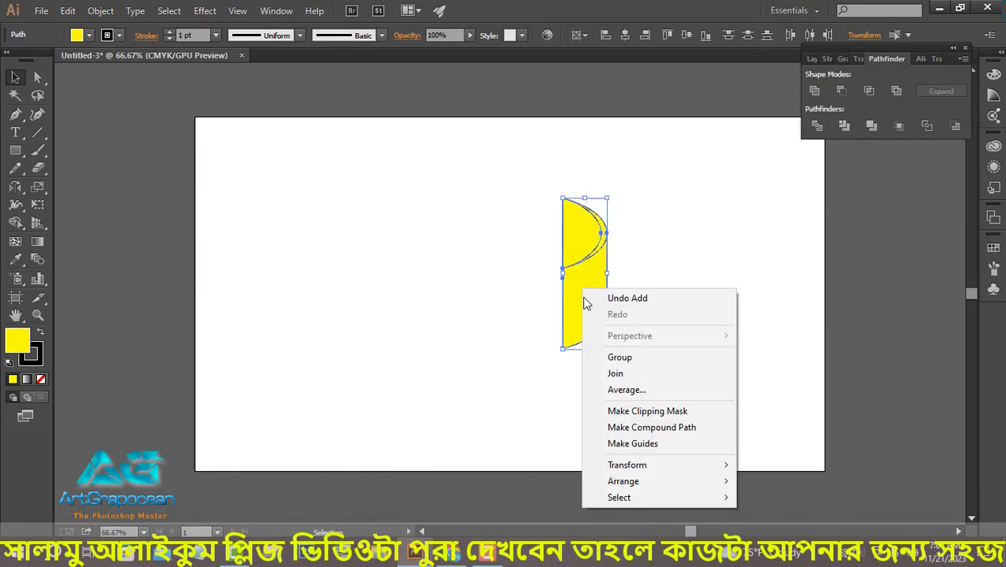
click(662, 248)
key(ctrl+a)
click(68, 10)
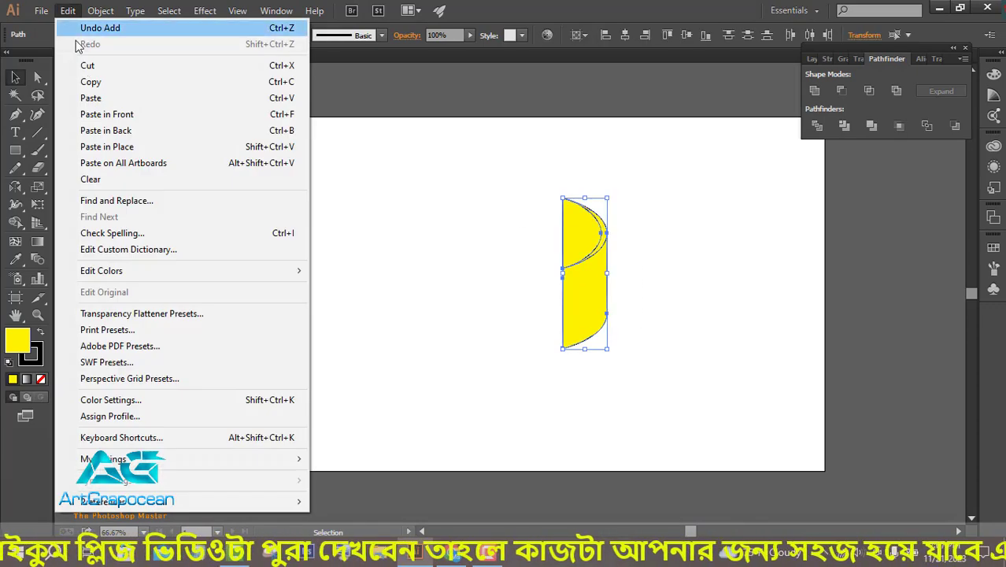
click(91, 81)
click(68, 10)
click(96, 117)
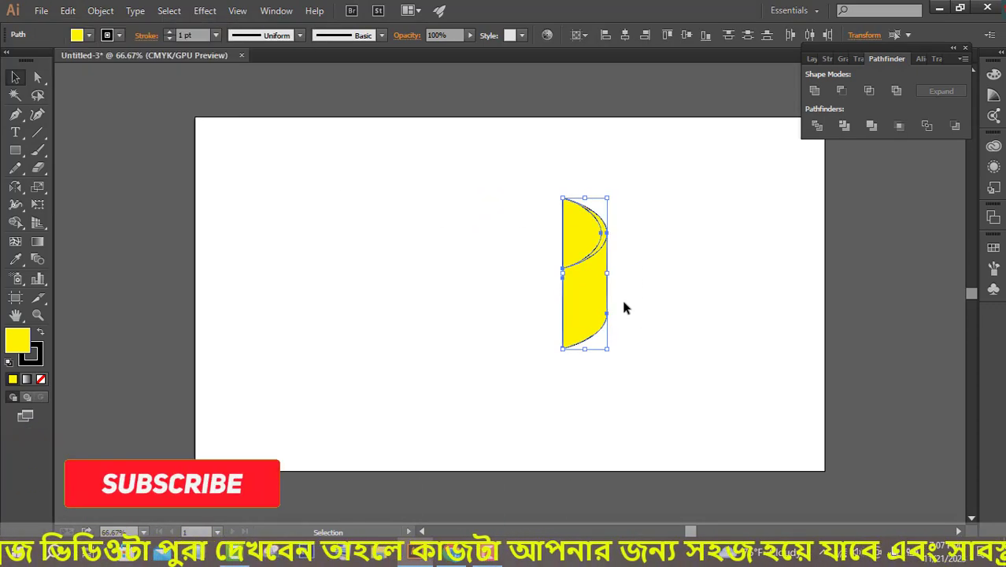
drag(588, 296, 496, 296)
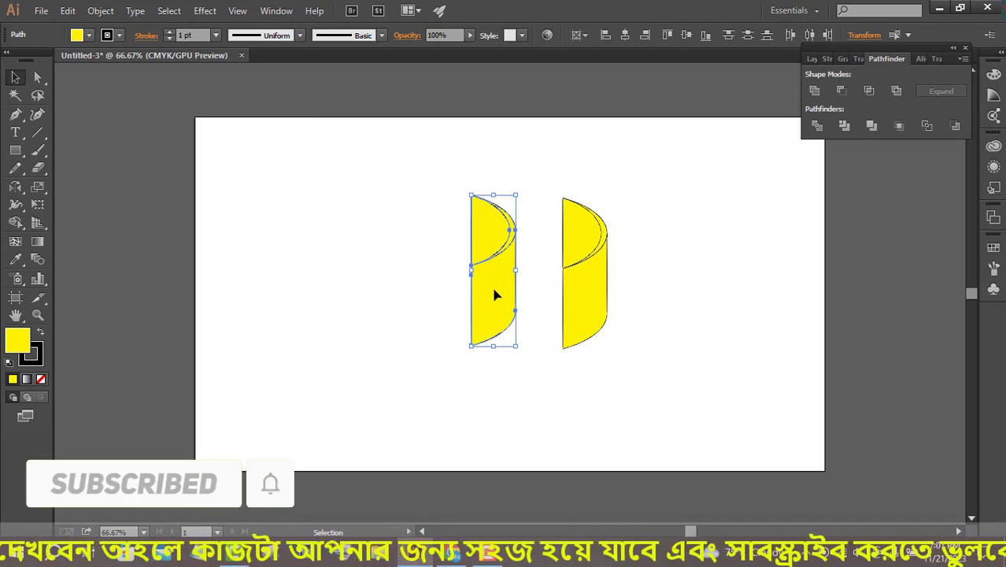
Group the left-hand copy and reflect it across the vertical axis.
right_click(496, 295)
click(529, 355)
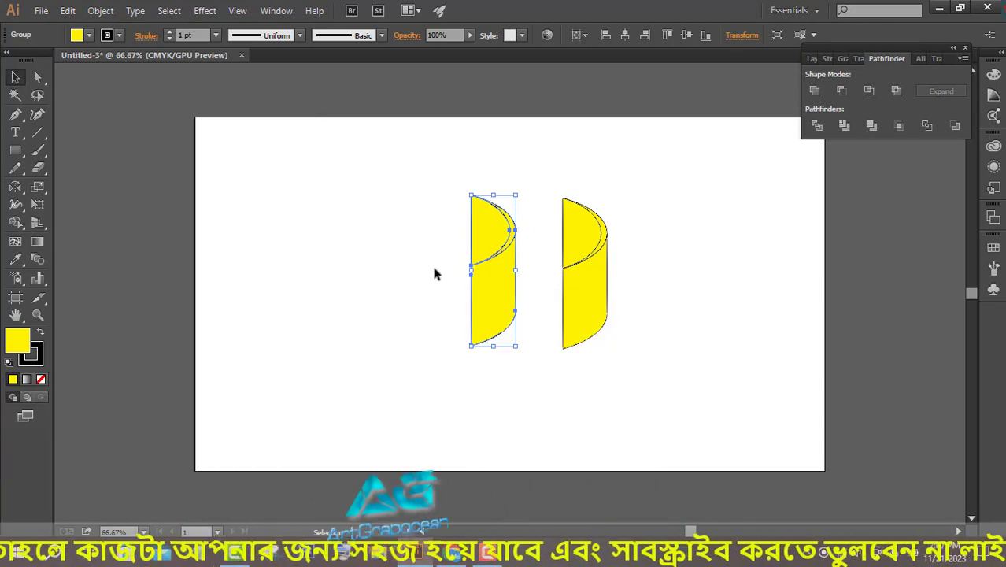
click(197, 141)
click(488, 228)
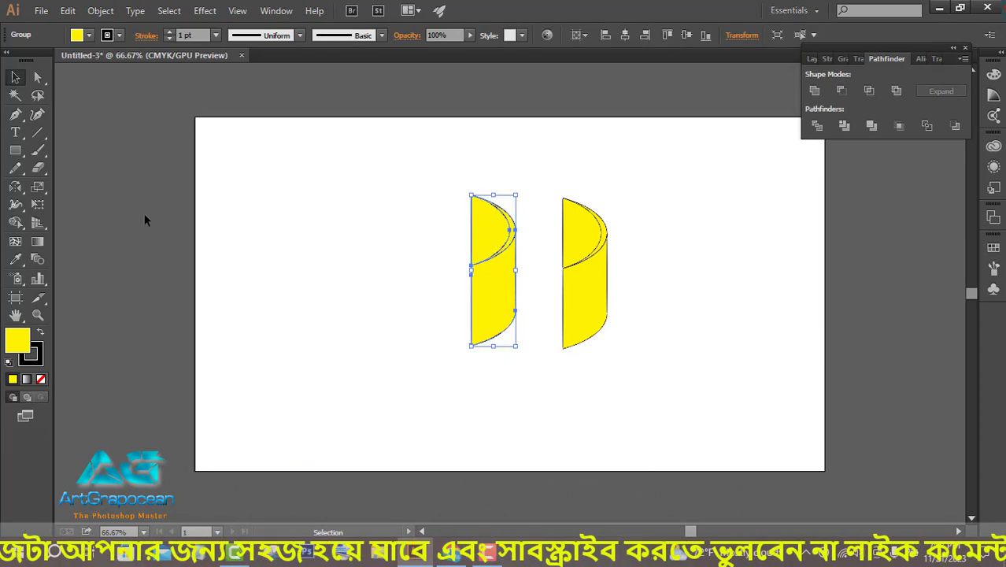
drag(21, 190, 67, 204)
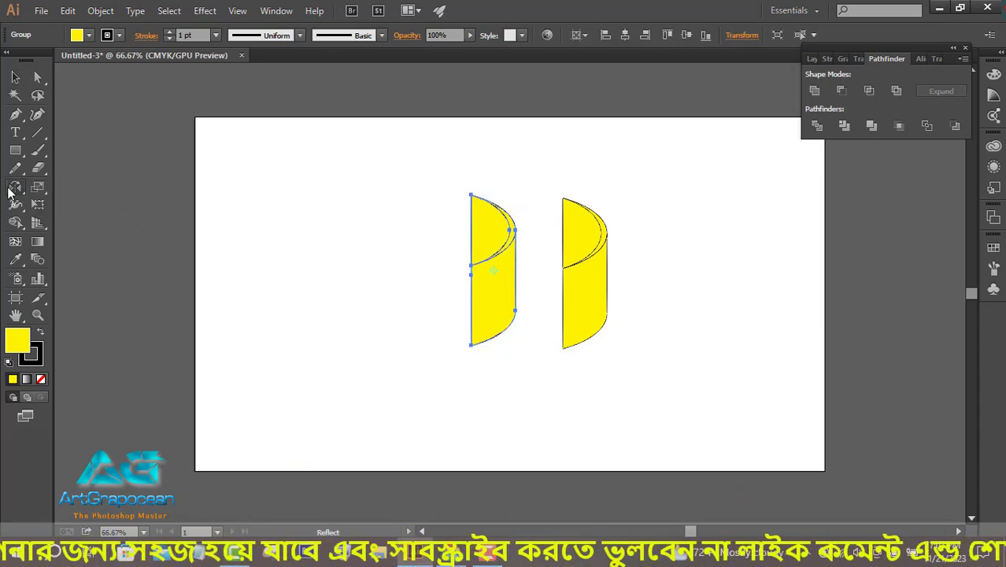
double_click(15, 187)
click(207, 207)
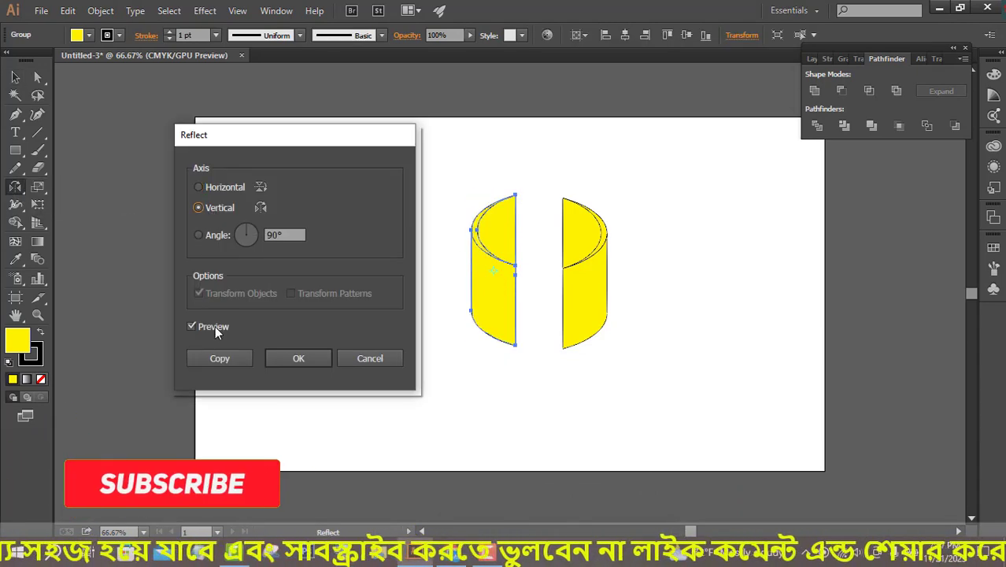
click(314, 359)
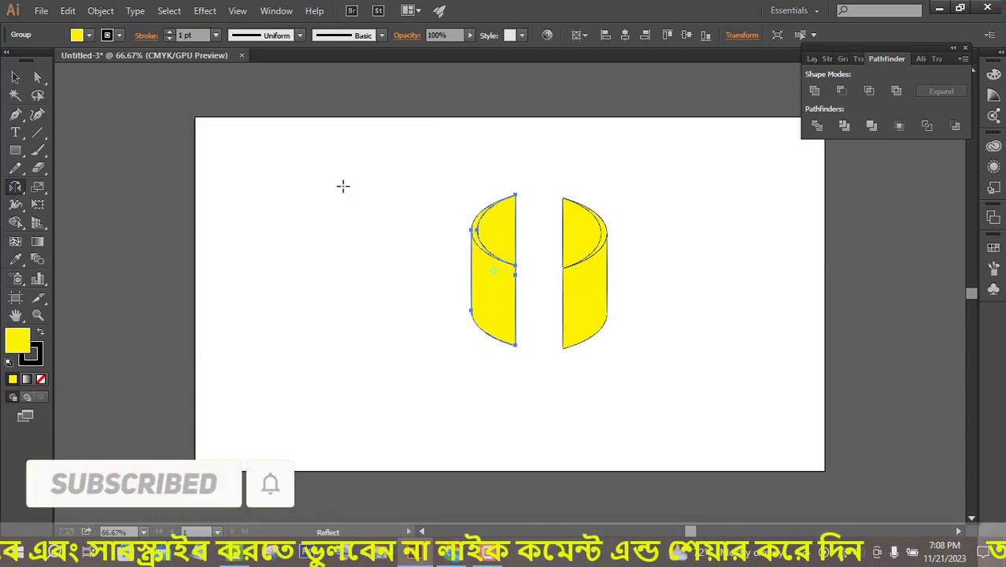
Reflect the left-hand group across the horizontal axis so its half-ellipses sit at the lower end.
click(14, 78)
drag(402, 182, 499, 297)
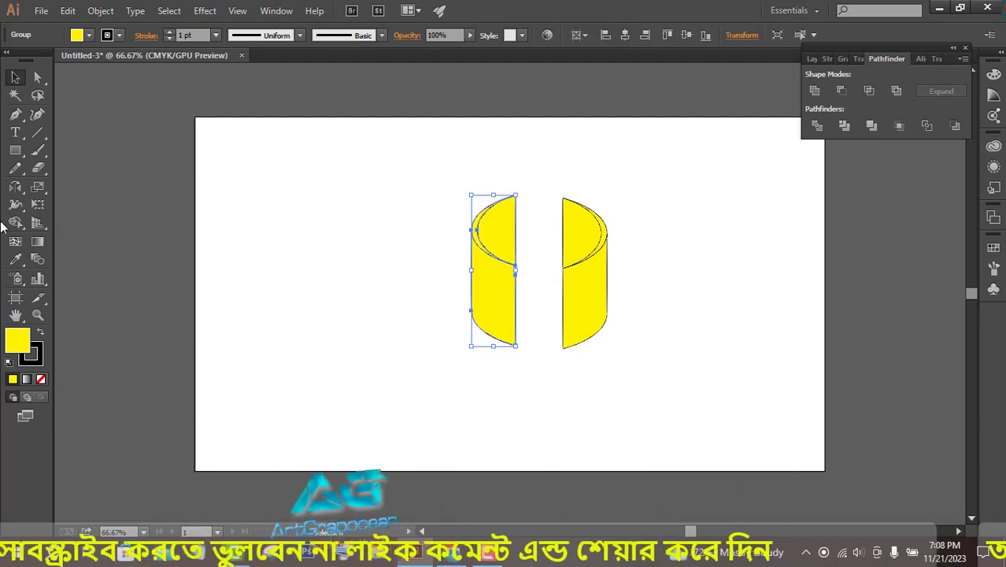
double_click(15, 187)
click(209, 190)
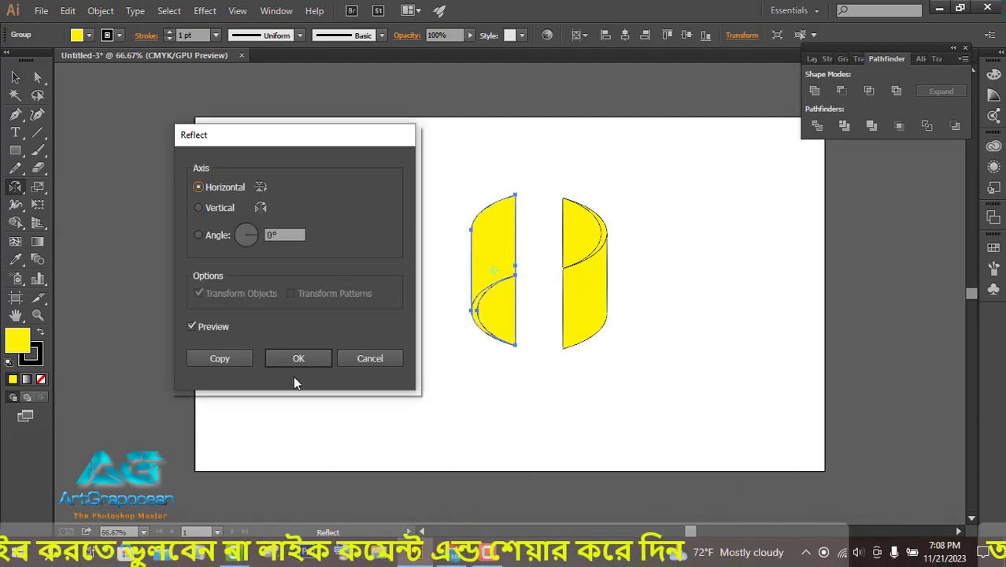
click(298, 358)
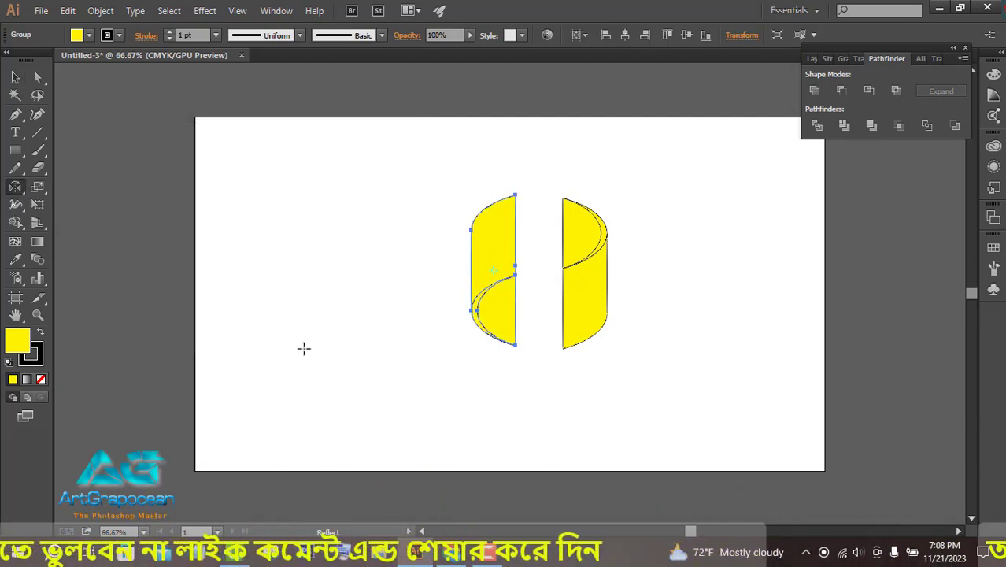
key(v)
Move the flipped group against the right-hand shape so its upper corner meets the base of the upper half-ellipse.
click(443, 275)
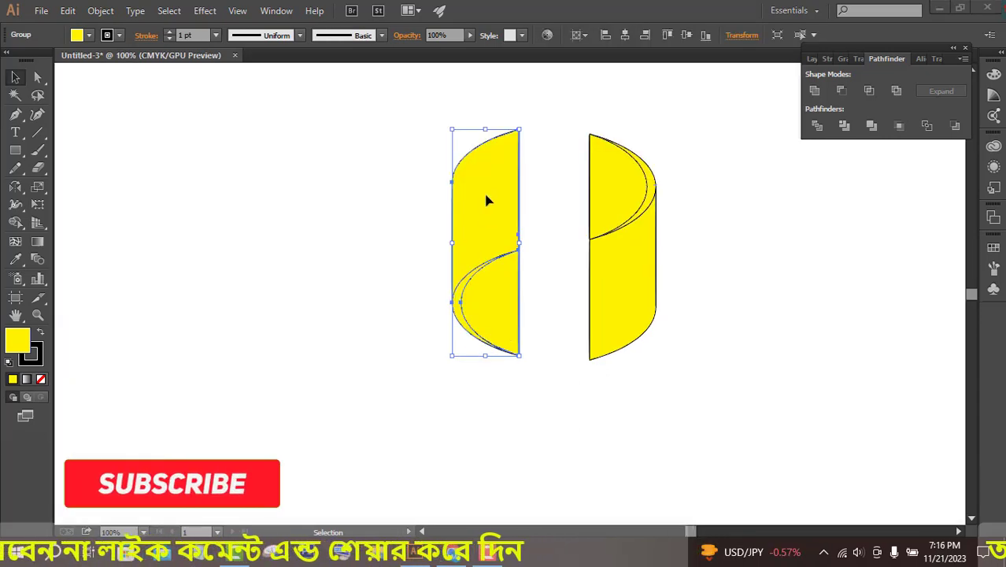
drag(493, 207, 564, 315)
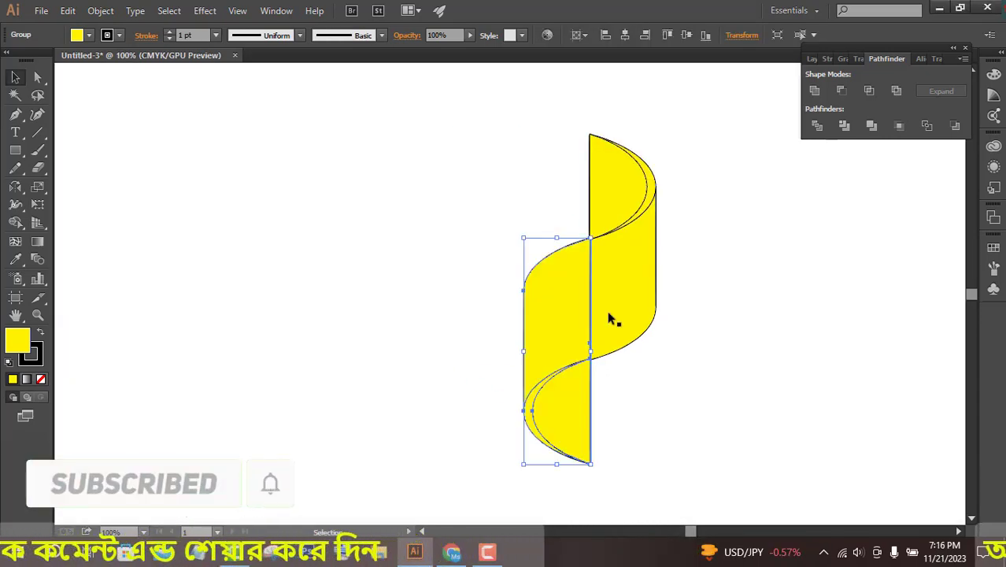
key(ctrl+=)
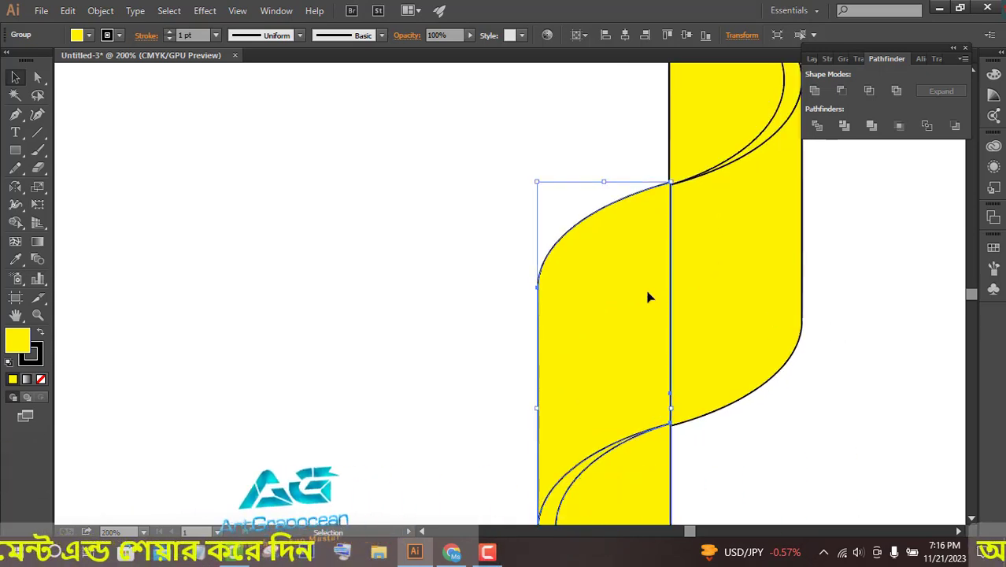
drag(640, 288, 642, 287)
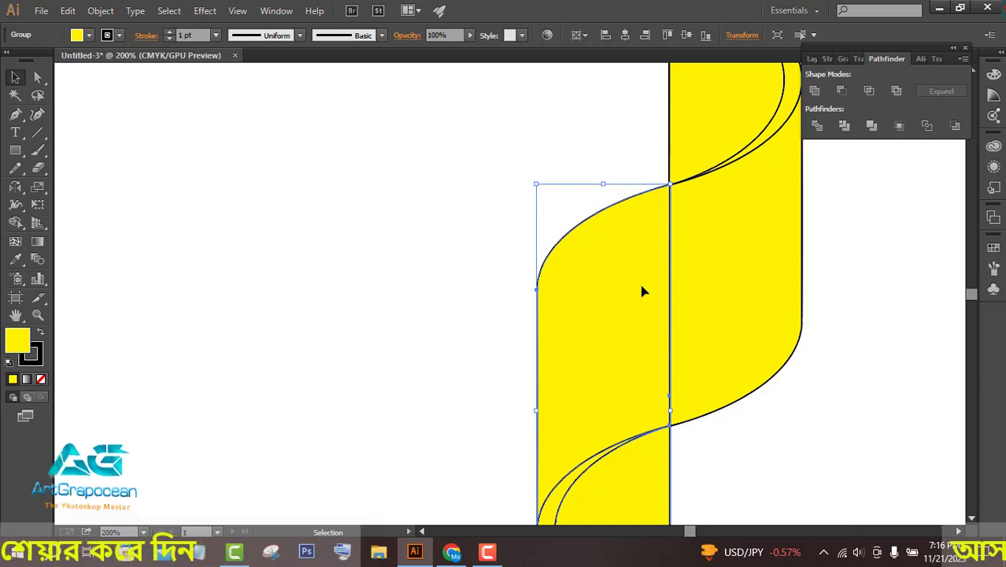
Fine-tune the flipped group's position along the shared vertical edge and check the seam in outline view.
click(825, 304)
click(646, 299)
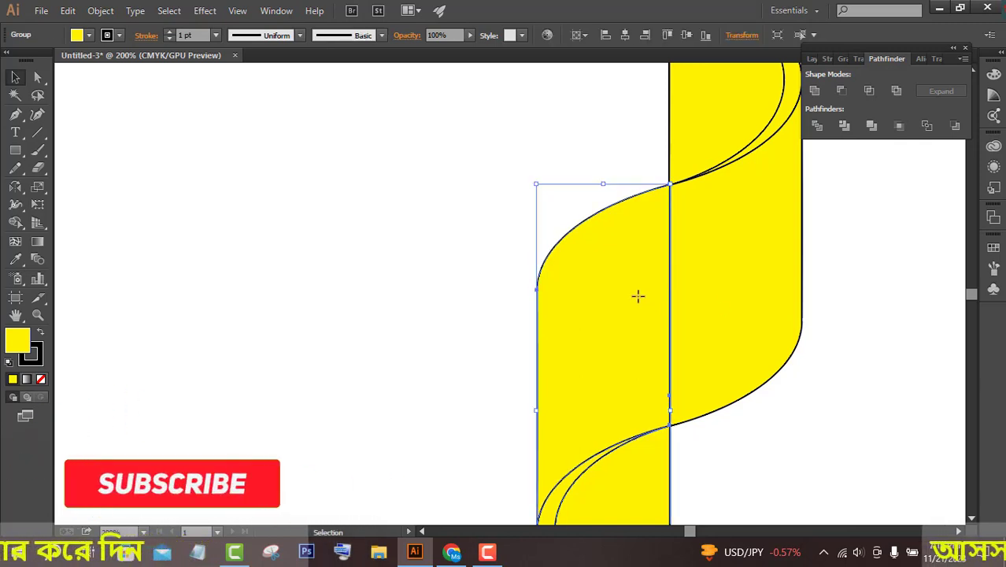
click(839, 349)
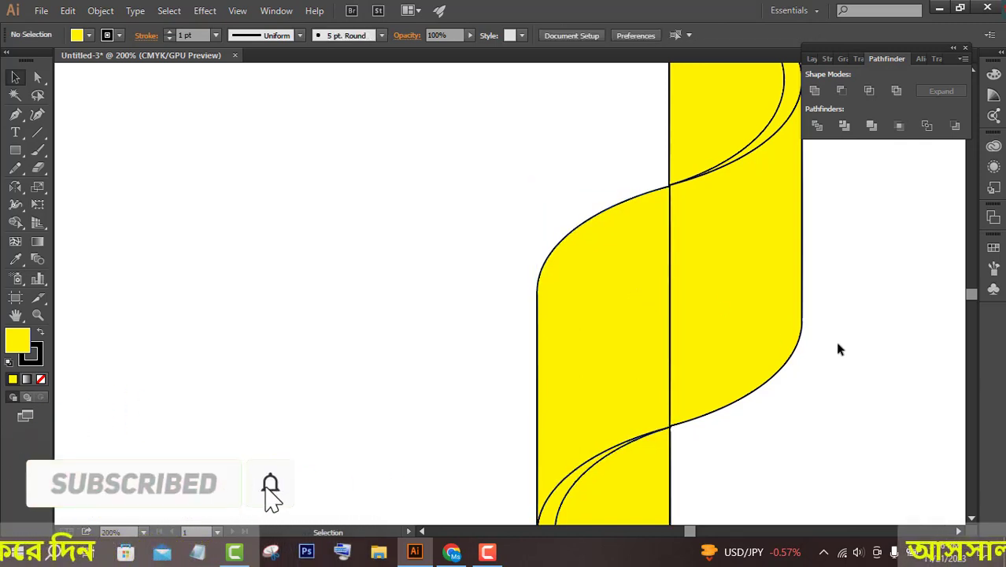
click(638, 341)
click(812, 377)
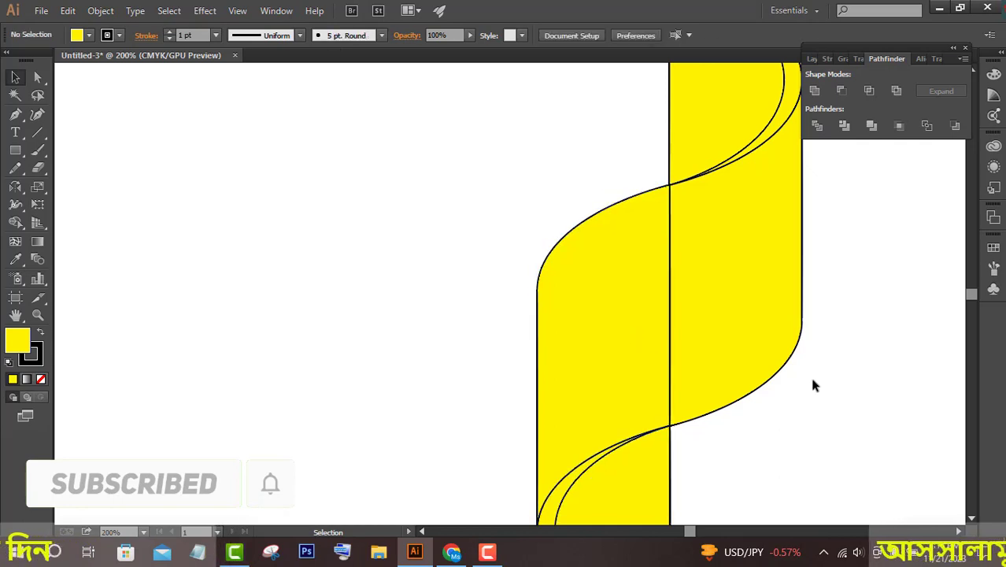
key(ctrl+1)
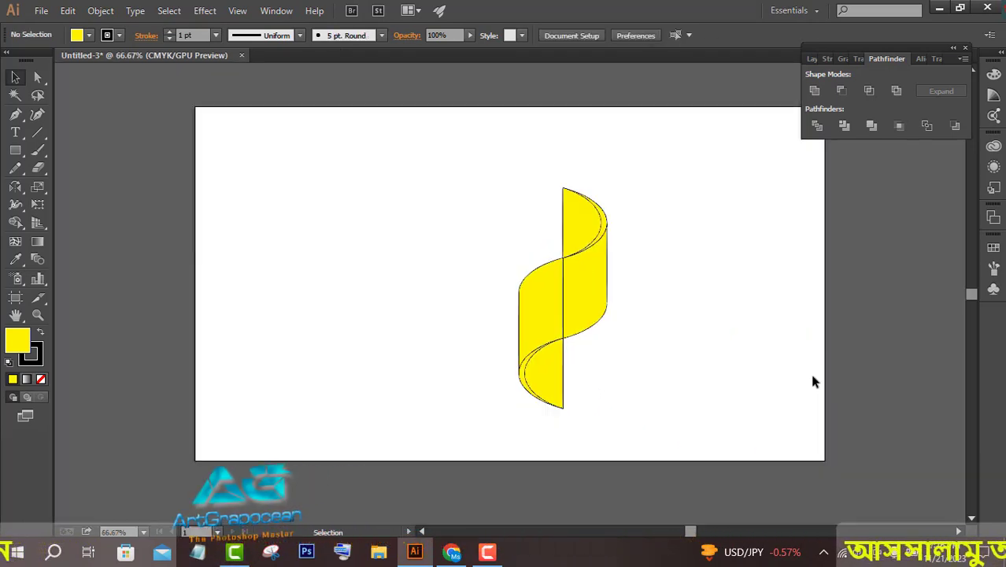
key(ctrl+y)
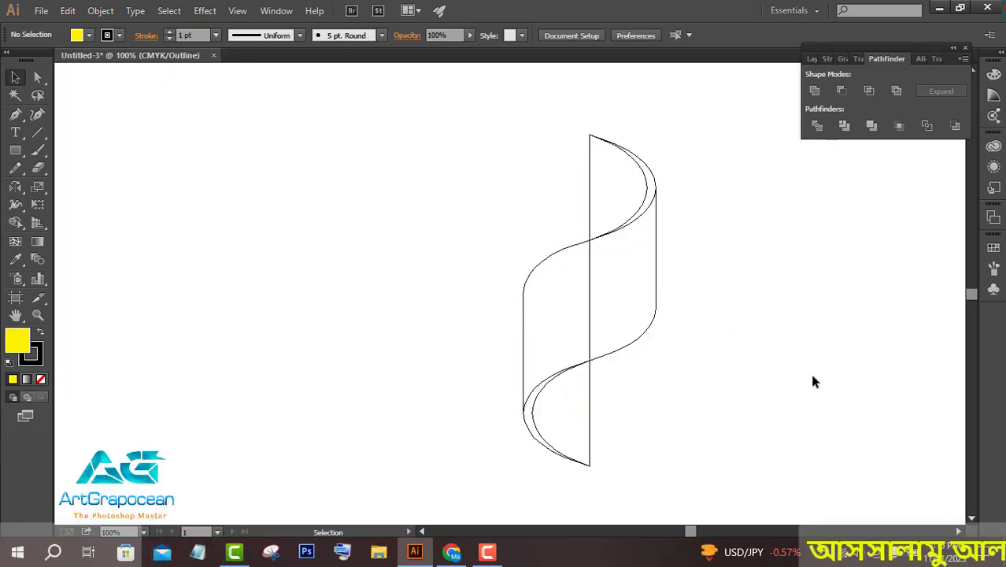
key(ctrl+y)
Ungroup the flipped group and unite its large band with the right-hand band into one S-shaped ribbon.
right_click(558, 315)
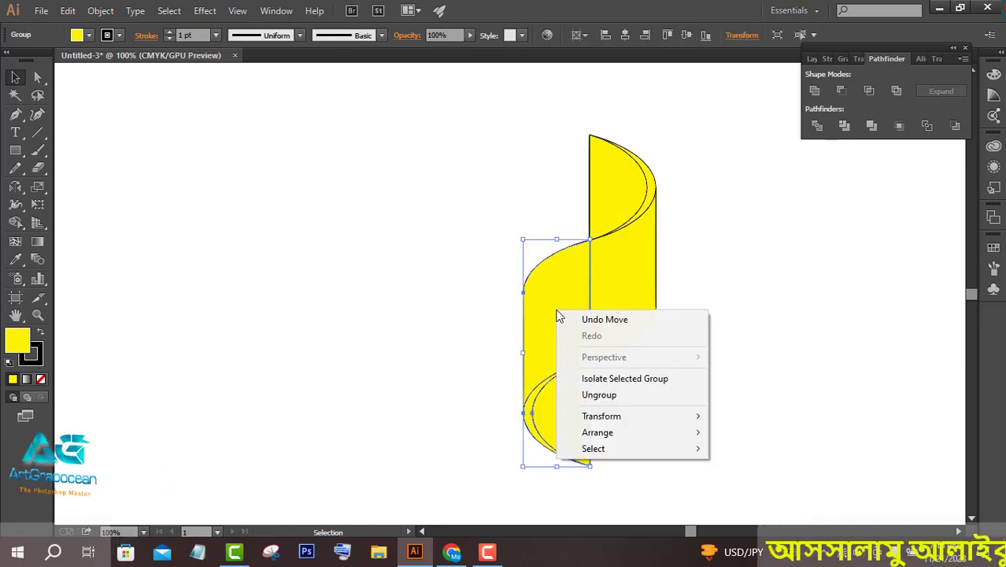
click(600, 396)
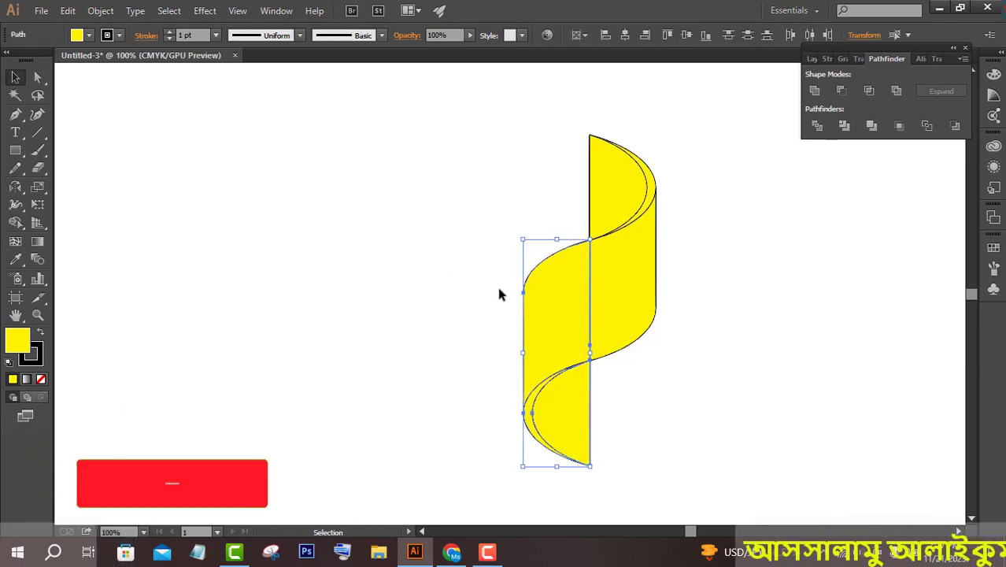
click(602, 309)
click(746, 268)
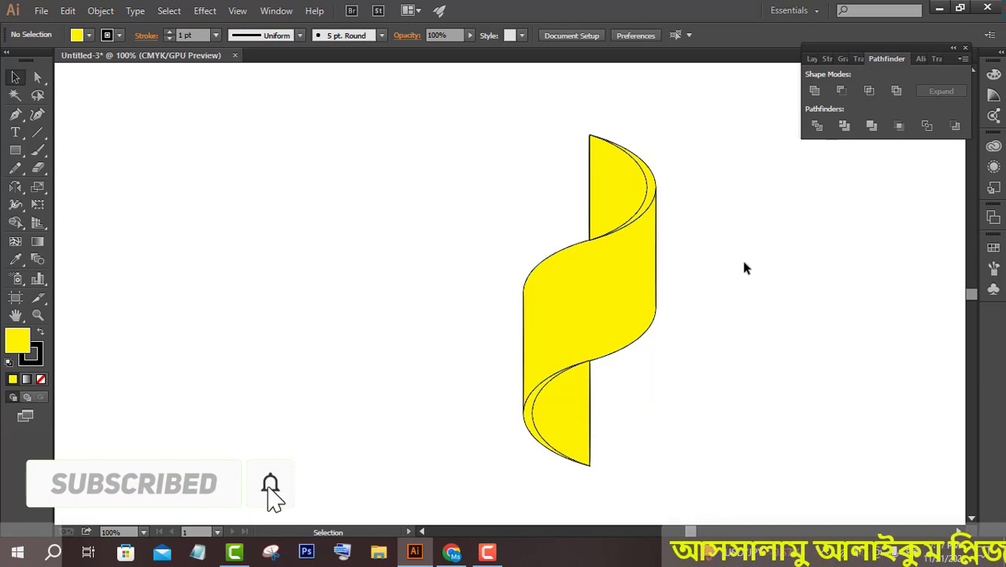
Duplicate the whole ribbon directly beneath the original, aligning the half-ellipses where they meet, and check the joint in outline view.
key(ctrl+minus)
drag(581, 298, 532, 387)
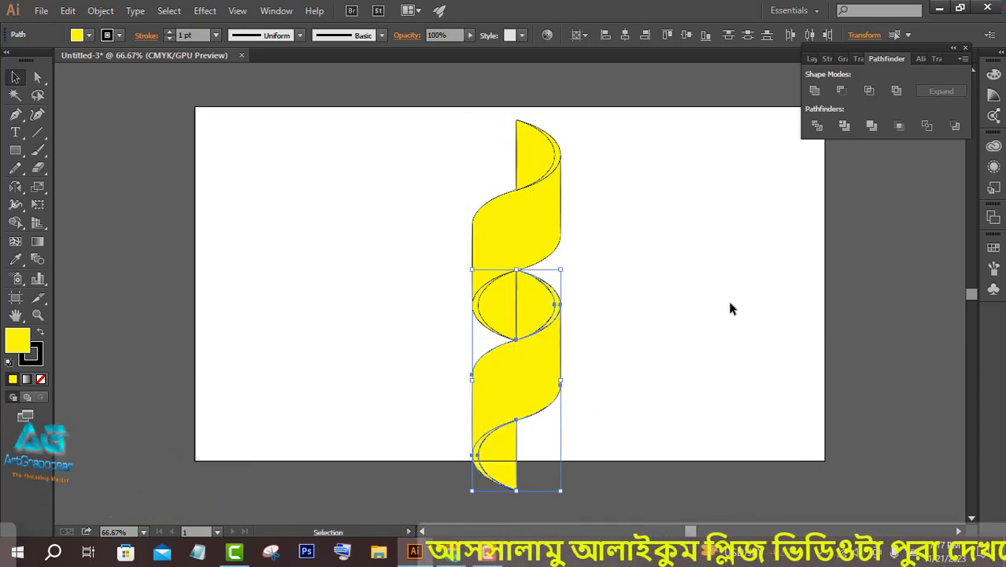
key(ctrl+plus)
key(ctrl+plus)
key(ctrl+plus)
click(729, 306)
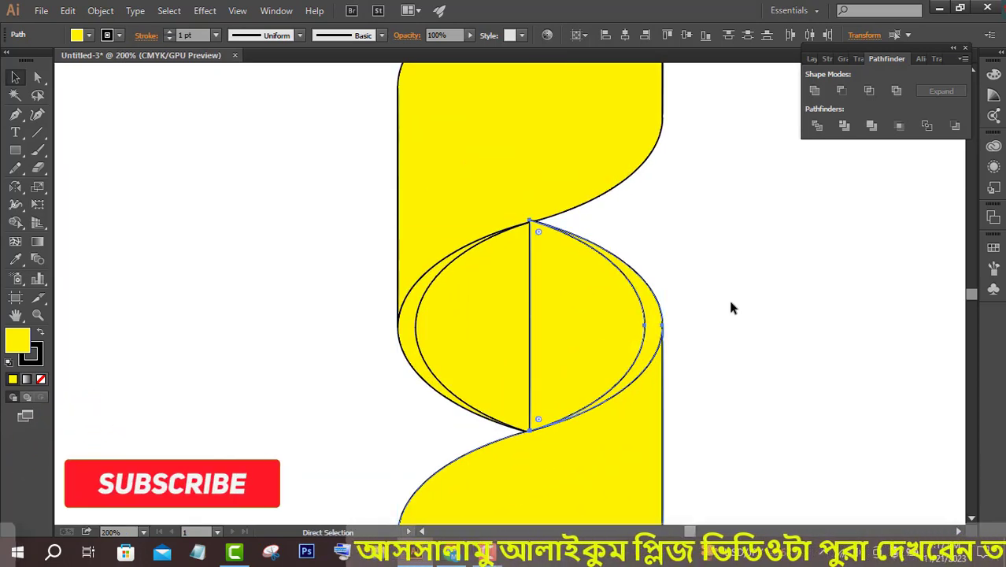
key(ctrl+y)
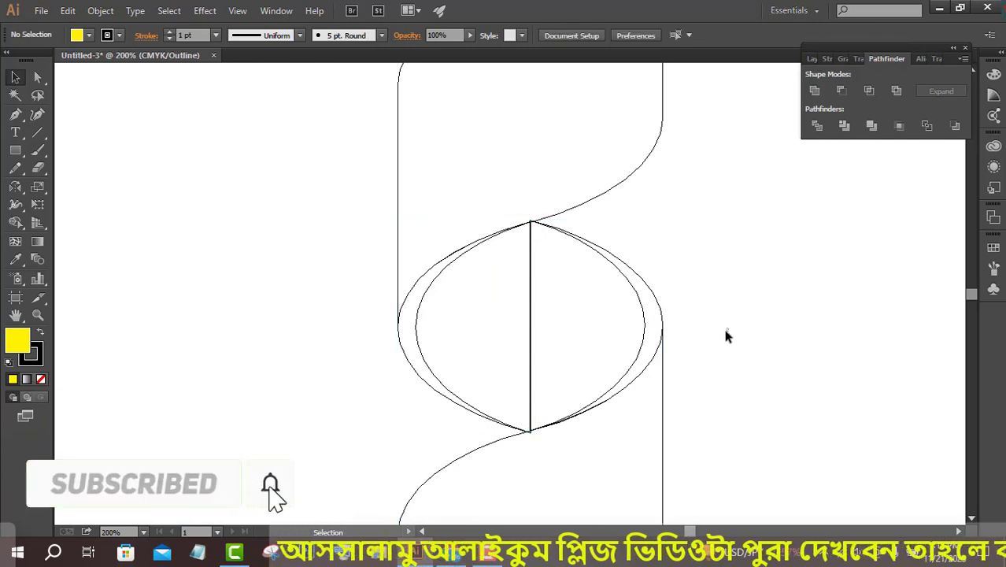
Recheck the joint between the two ribbons, fit the whole artboard in view and return from outline to full-colour preview.
click(641, 323)
click(748, 349)
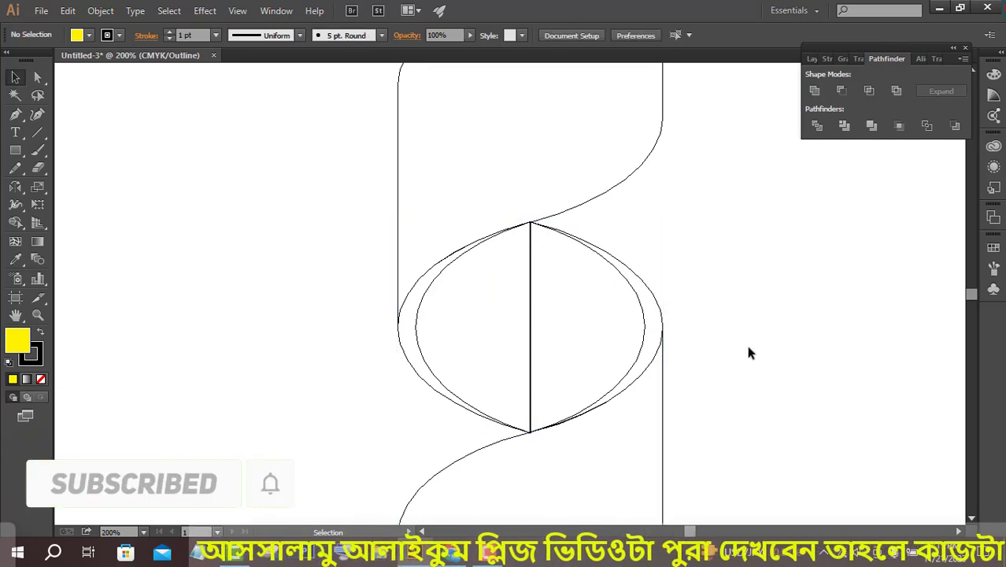
key(ctrl+minus)
key(minus)
key(ctrl+0)
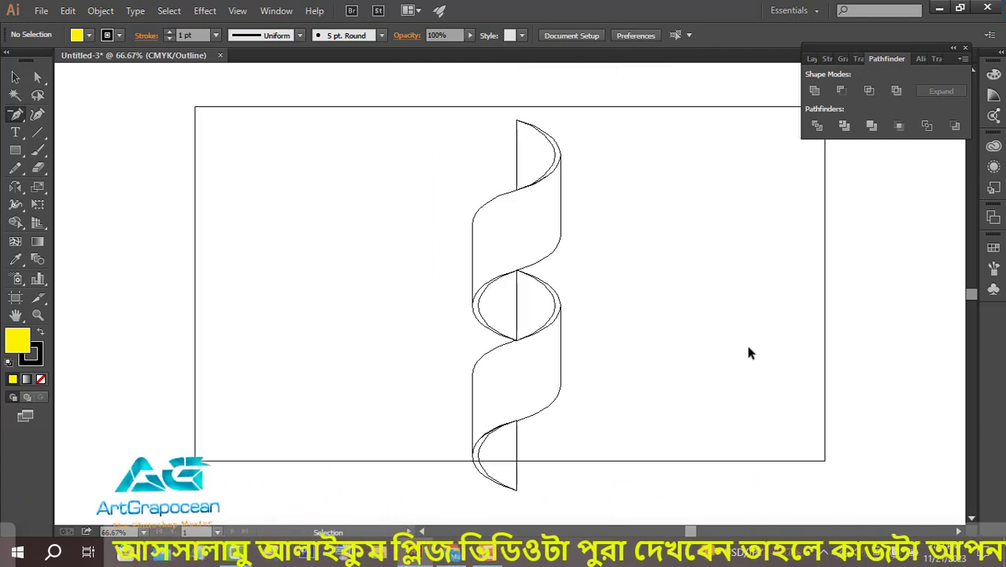
key(ctrl+y)
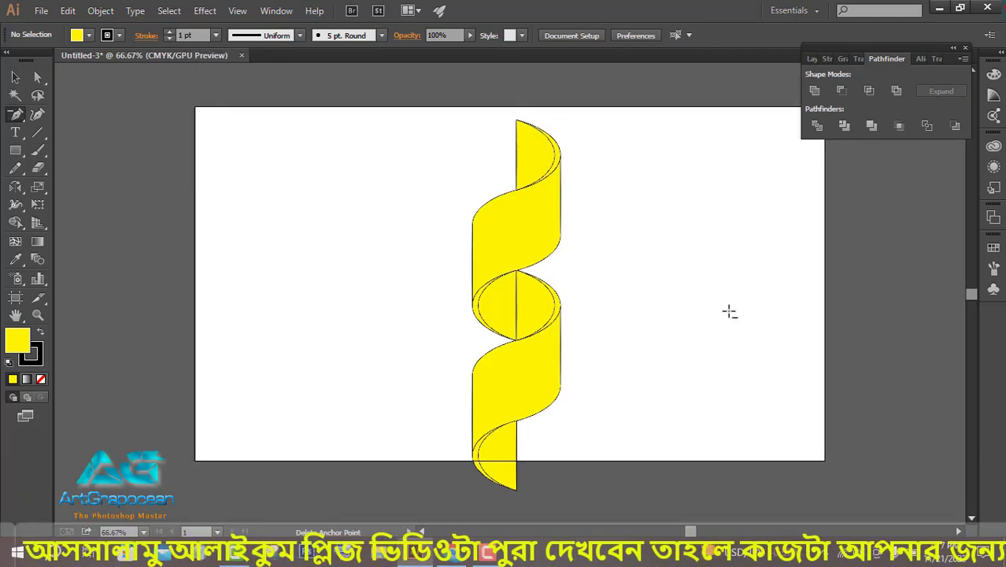
Unite the two inner half-ellipses at the middle of the ribbon into one shape.
click(16, 78)
key(ctrl+a)
click(592, 366)
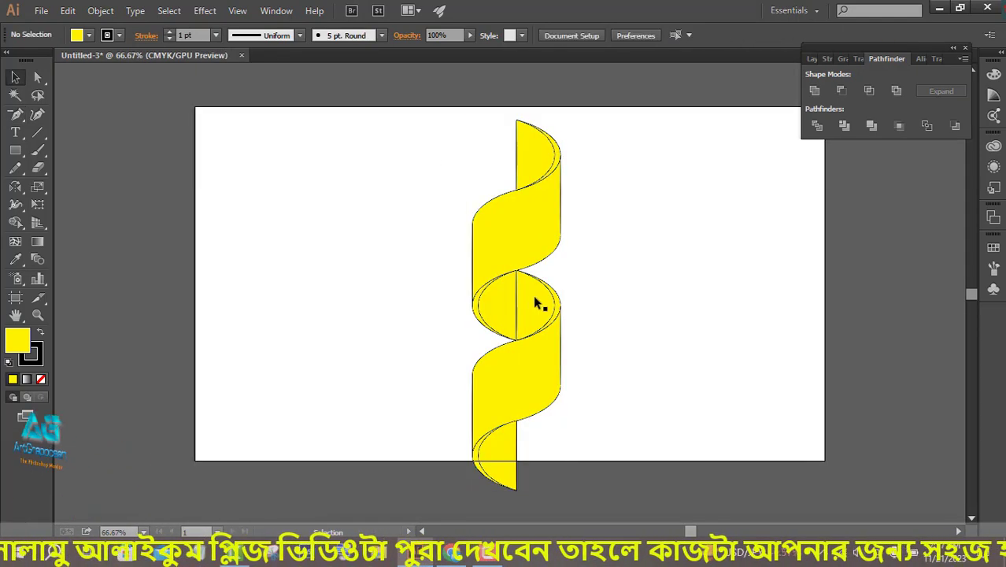
click(498, 301)
click(815, 91)
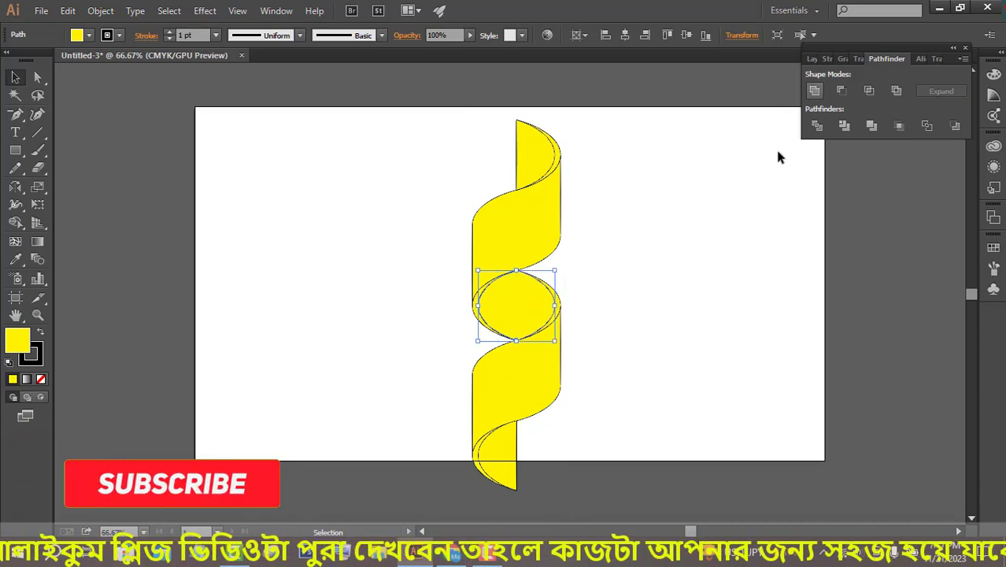
click(601, 240)
Rotate the whole ribbon 90° clockwise so it lies horizontally across the artboard.
drag(439, 166, 567, 429)
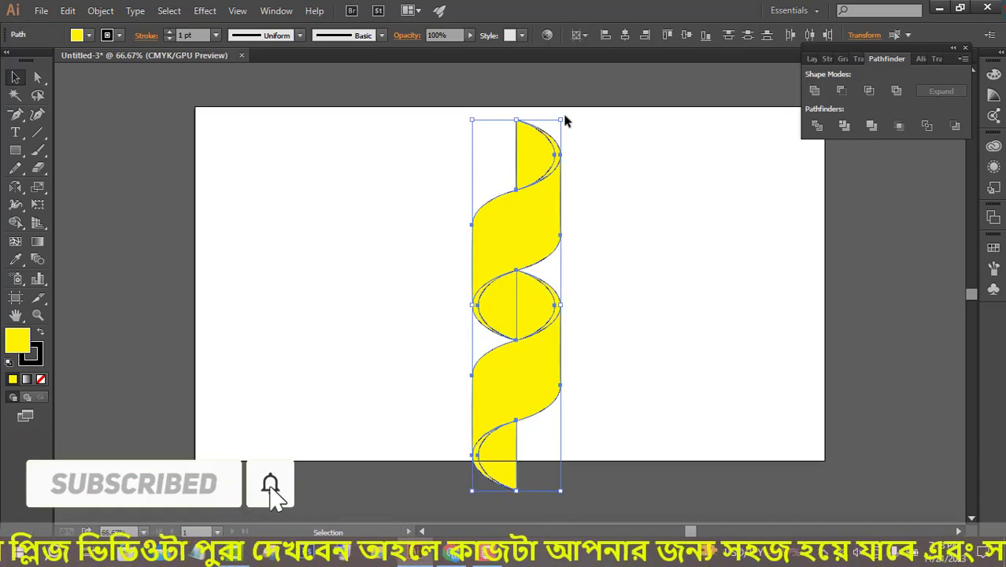
drag(562, 118, 644, 304)
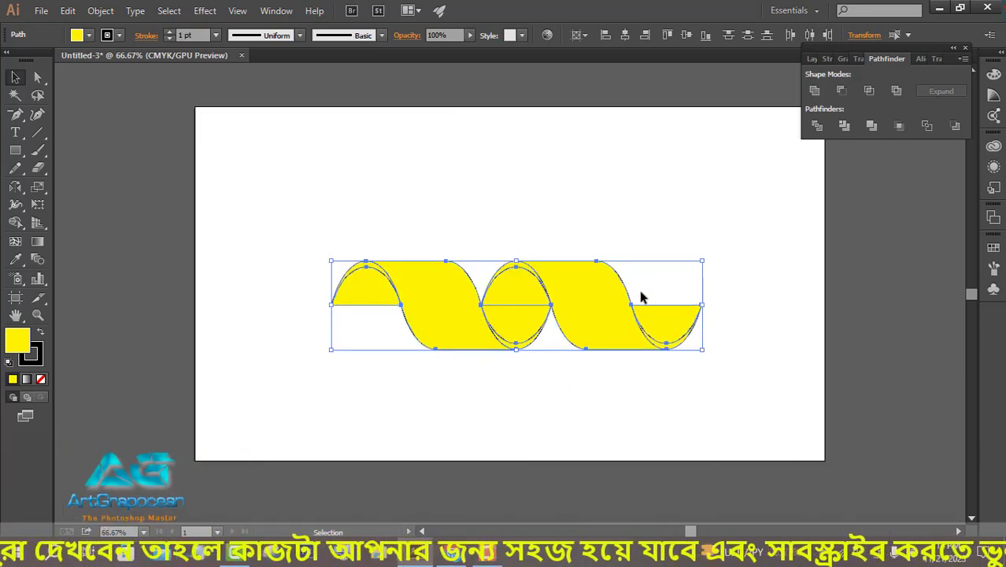
click(588, 209)
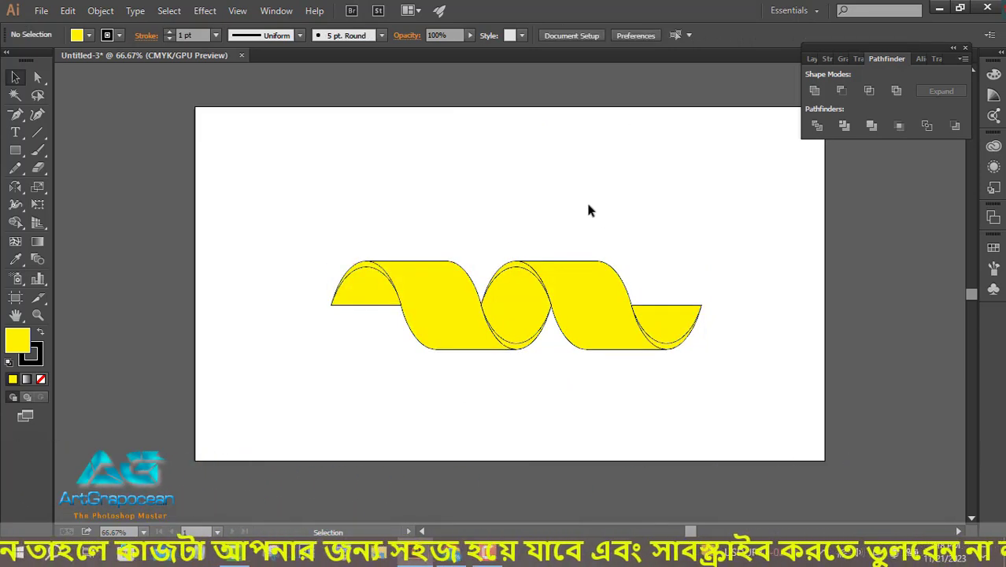
Draw two small rectangles side by side above the ribbon and fill both with the white-to-black linear gradient.
click(15, 150)
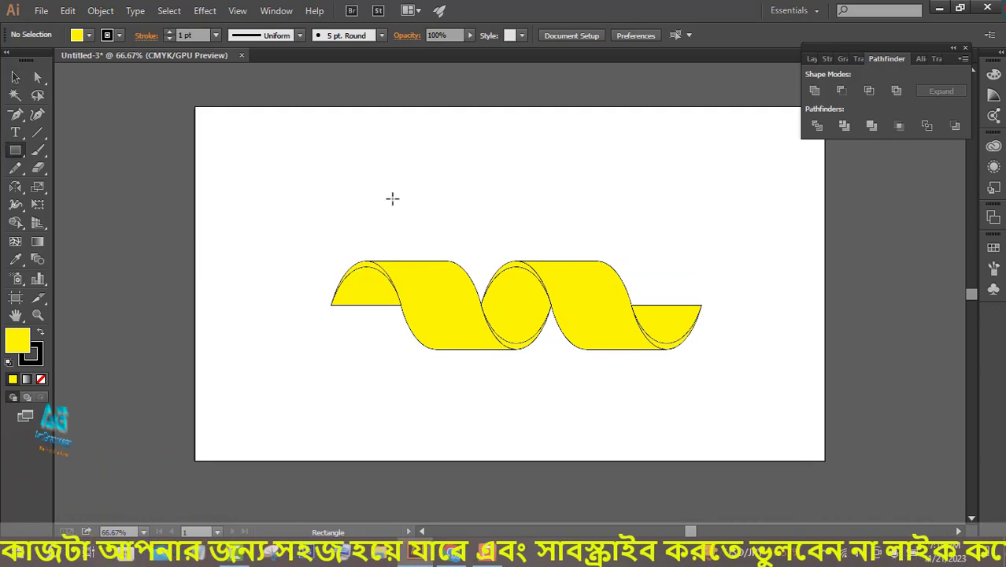
drag(381, 160, 528, 178)
click(92, 37)
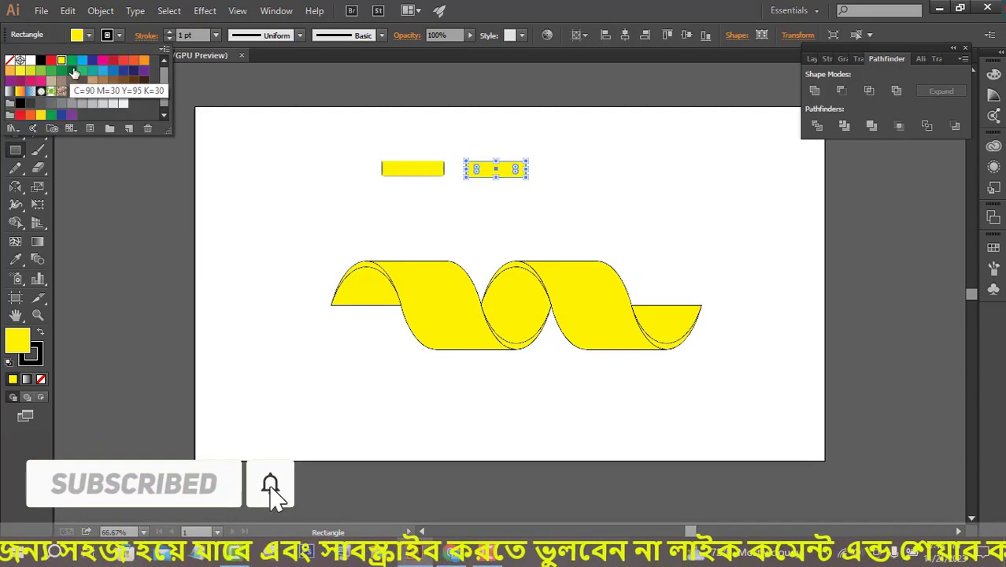
click(16, 130)
key(v)
click(414, 173)
click(88, 35)
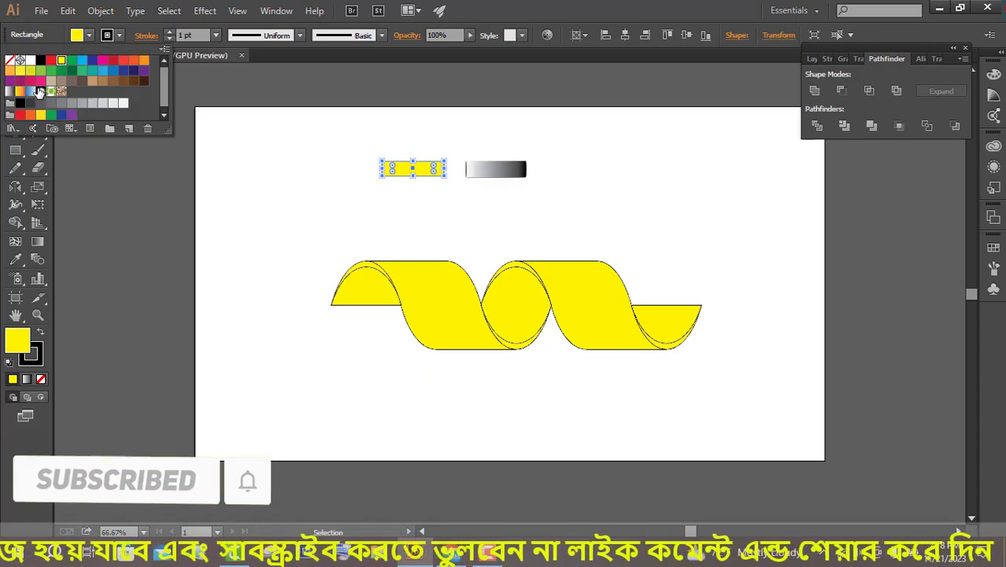
click(9, 91)
Recolour the left rectangle's gradient from light blue (C=63.53, M=9.02) to medium blue (C=82.75, M=66.27).
click(844, 59)
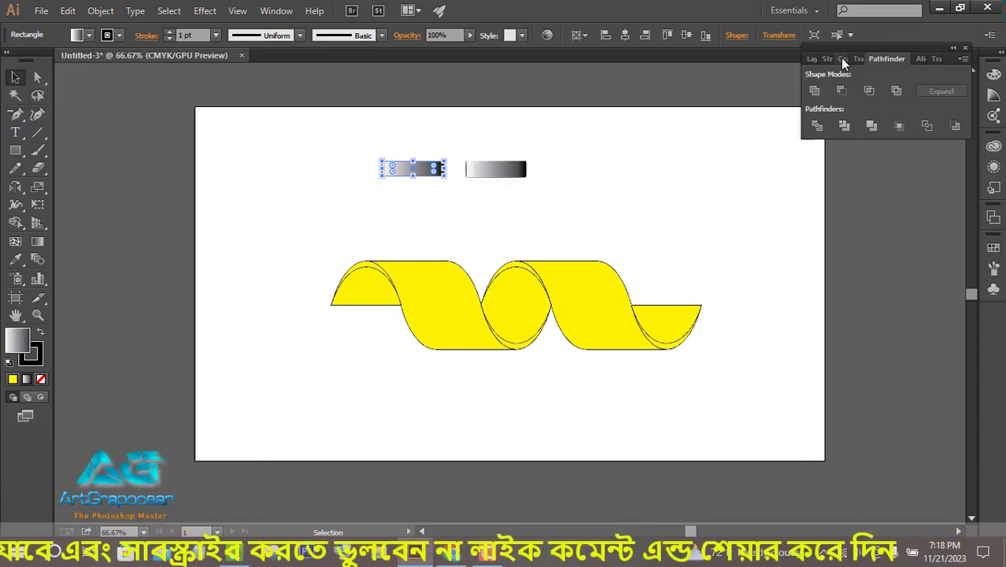
click(844, 59)
double_click(811, 173)
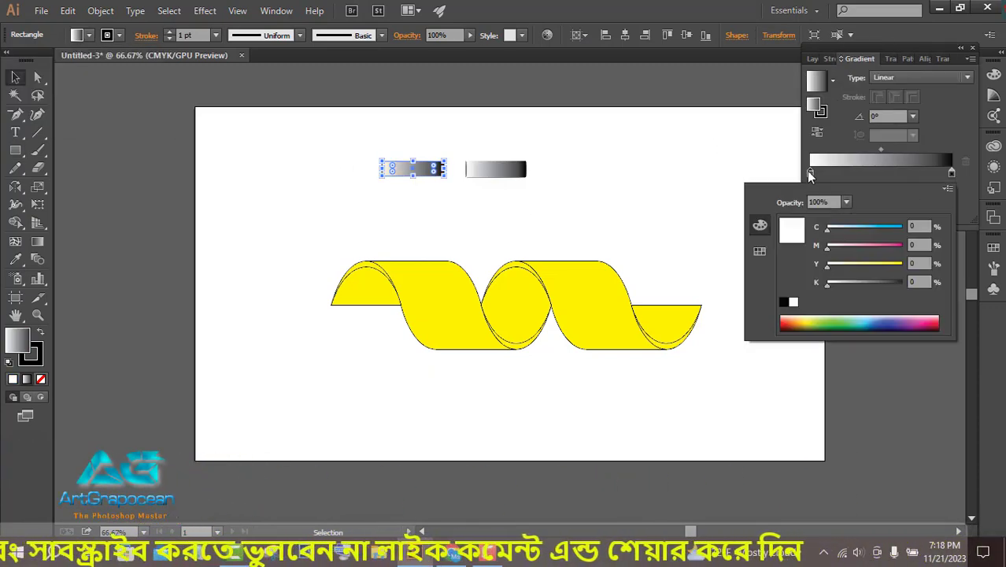
click(869, 318)
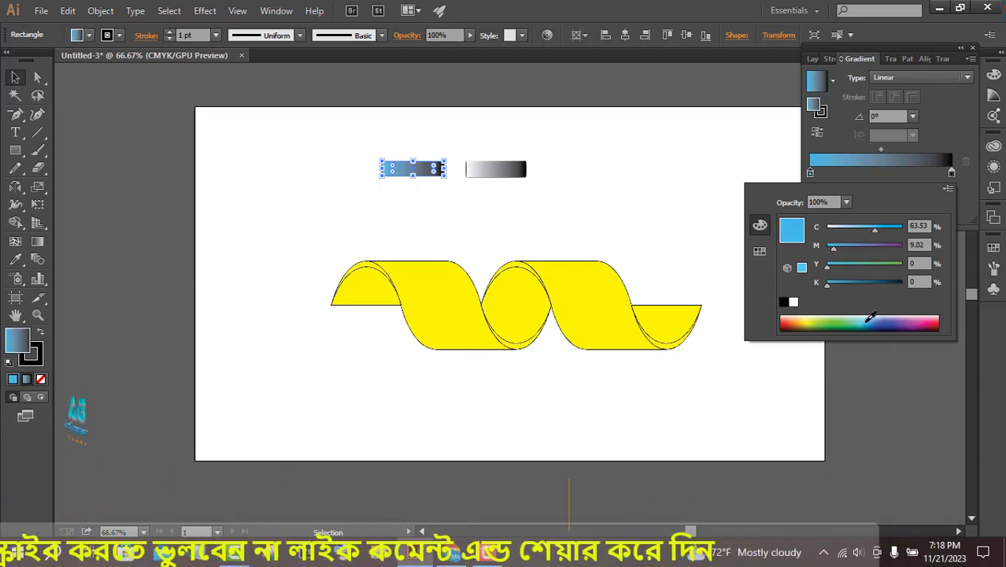
click(951, 173)
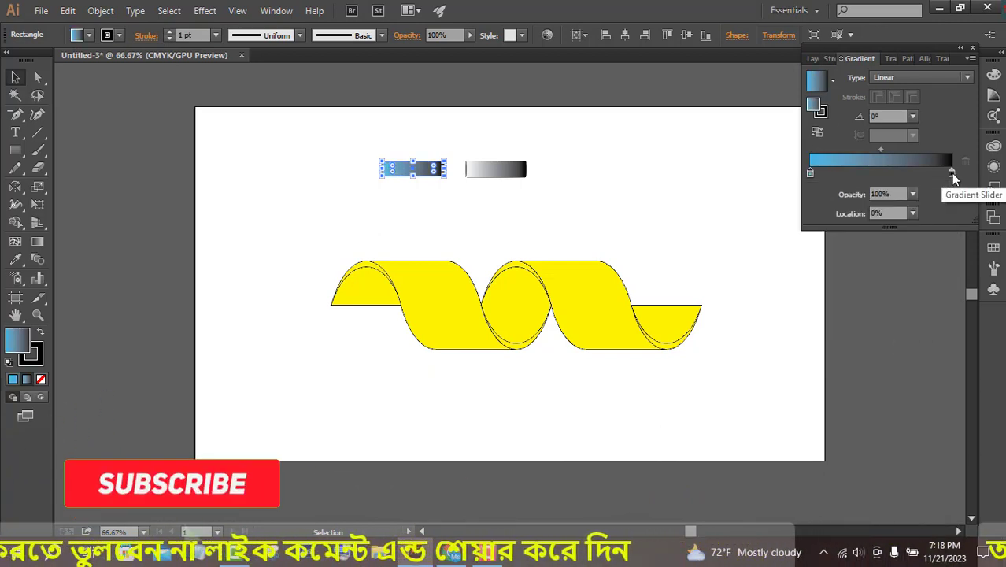
double_click(952, 174)
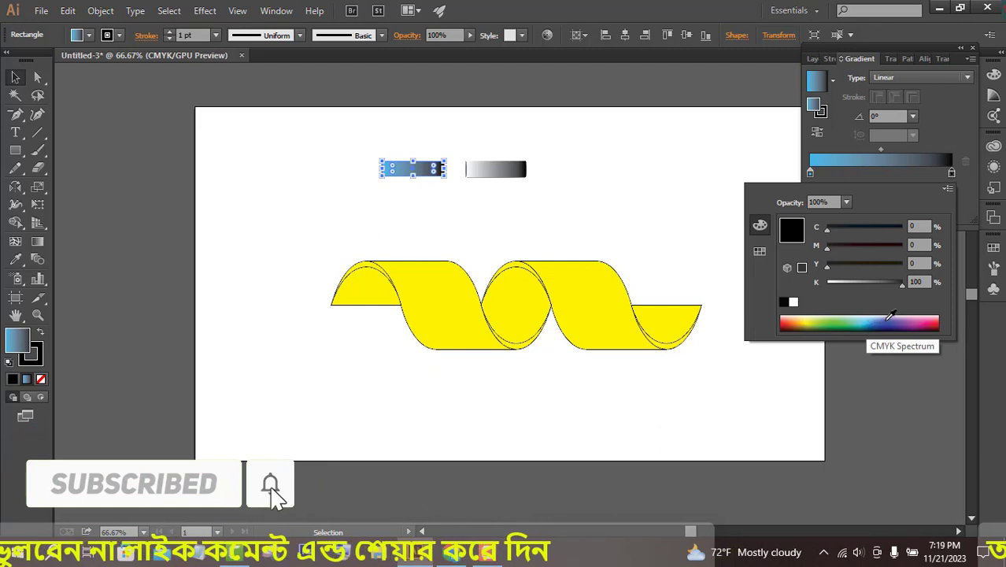
click(891, 315)
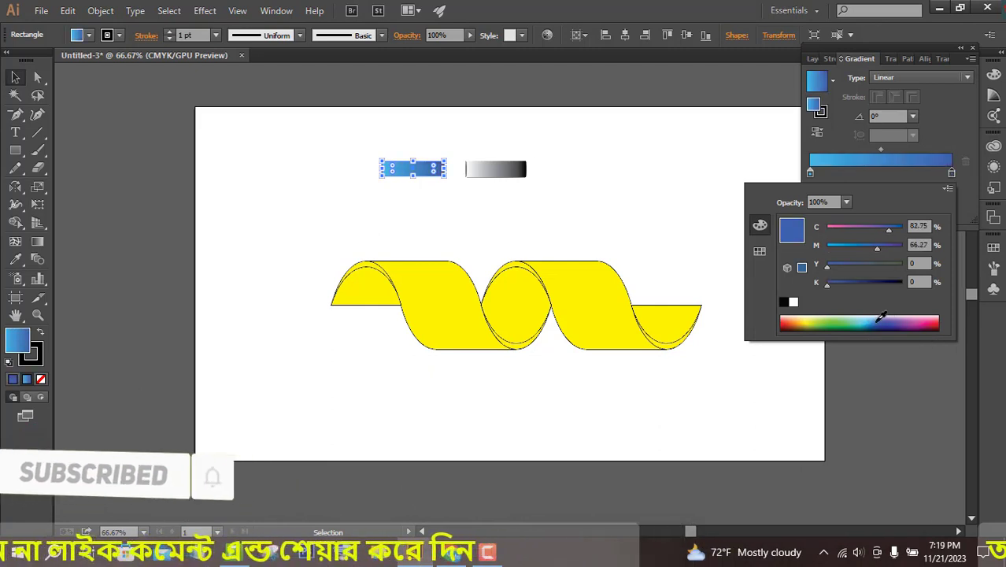
Lighten the left rectangle's starting gradient colour to C=45, M=0, Y=0, K=0.
click(810, 174)
double_click(810, 173)
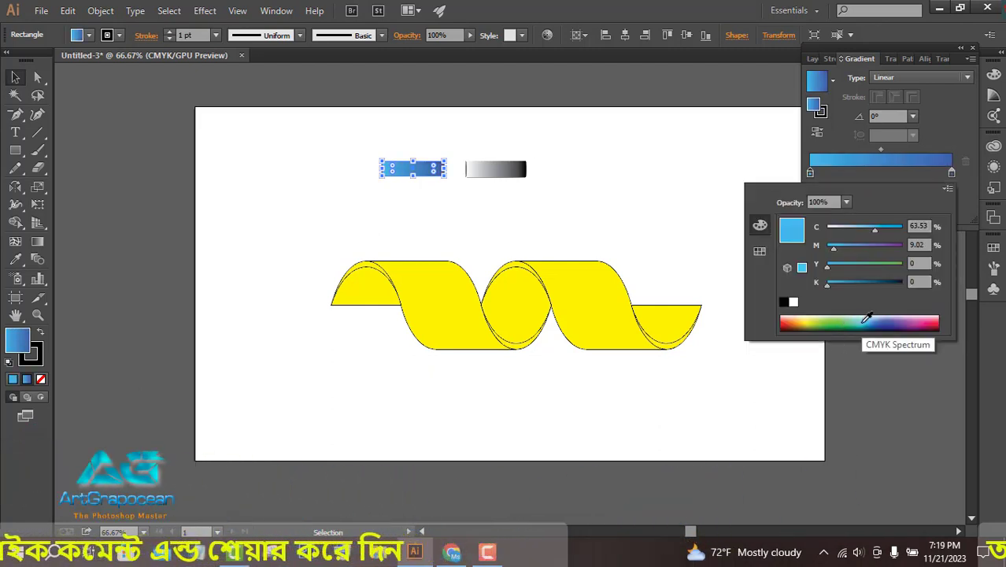
click(867, 323)
click(869, 315)
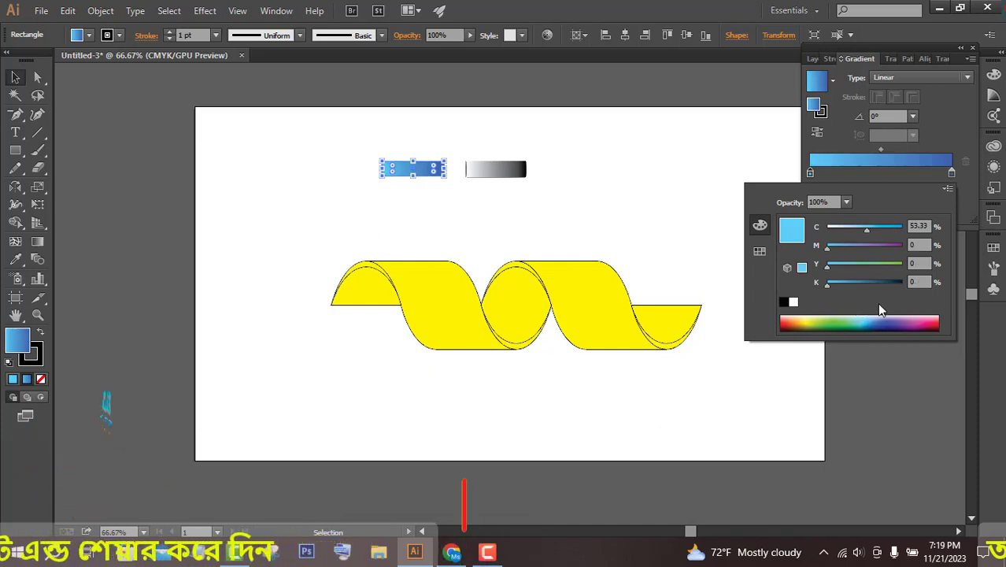
drag(864, 229, 861, 229)
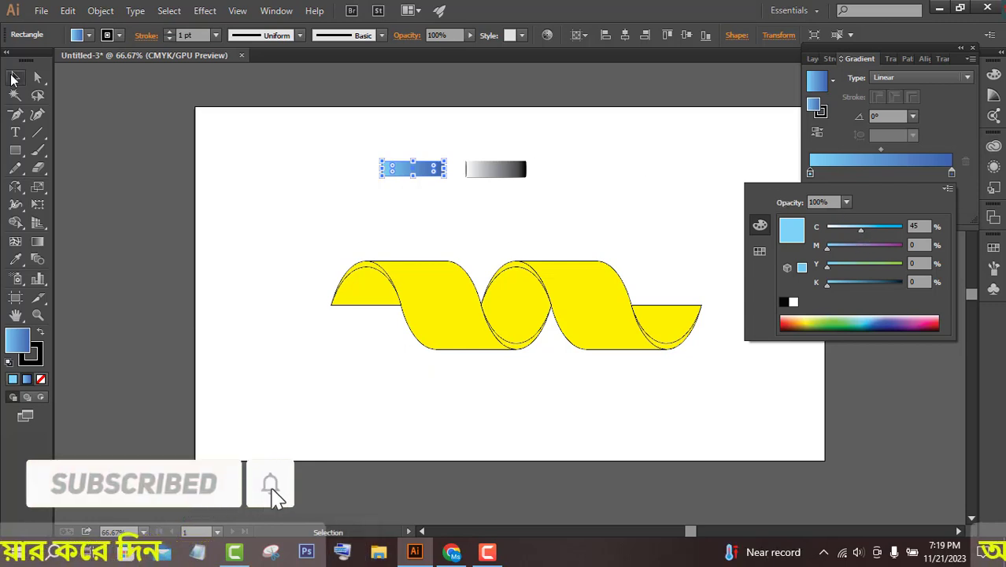
Remove the right rectangle's outline and set its starting gradient colour to deep blue, C=89.41, M=80.78, Y=0, K=9.
click(521, 172)
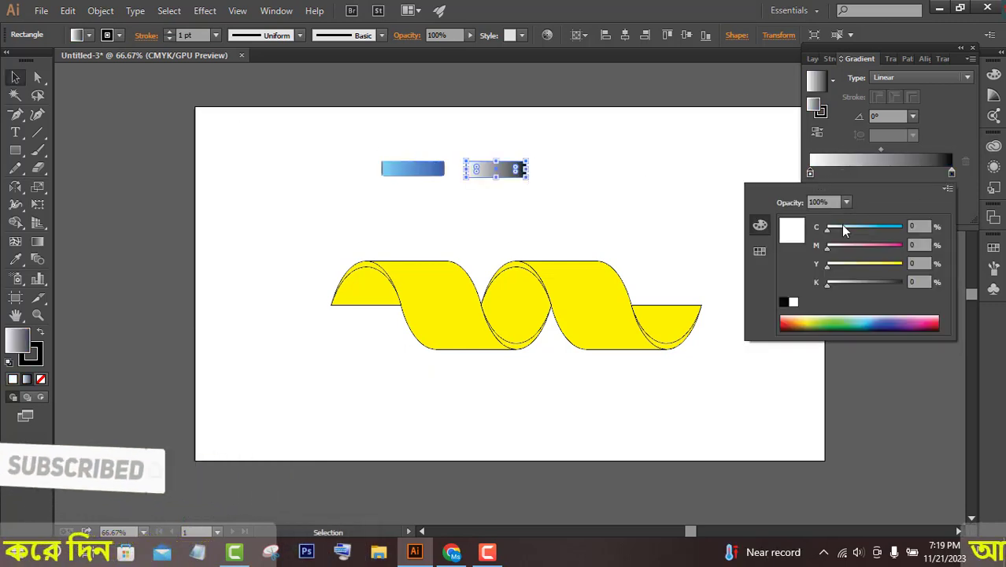
click(88, 34)
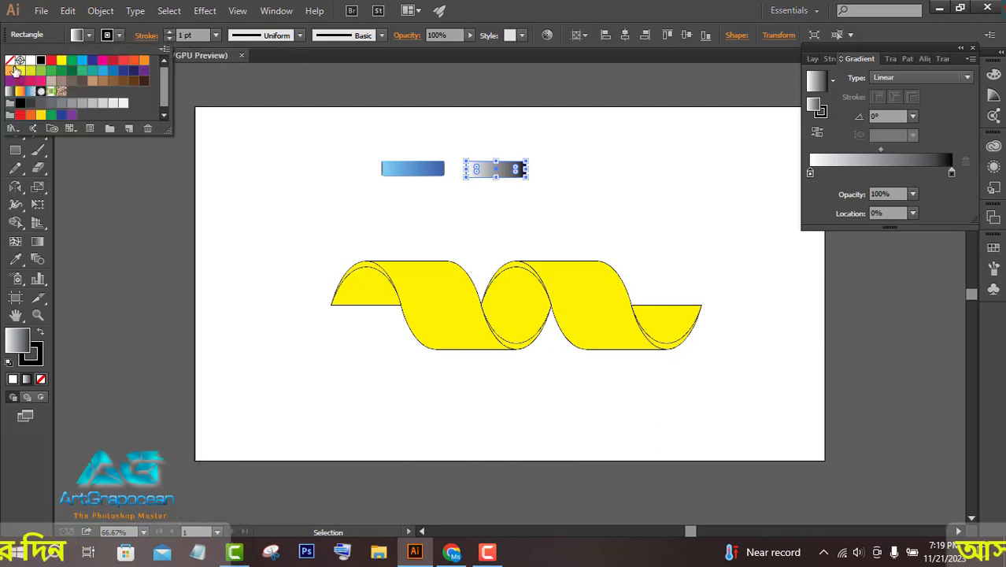
double_click(810, 172)
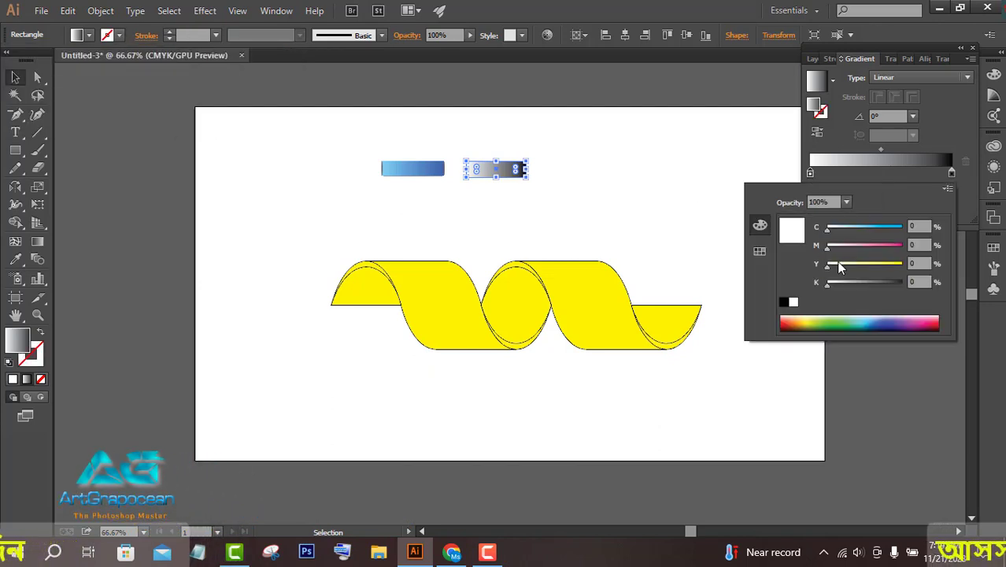
click(877, 323)
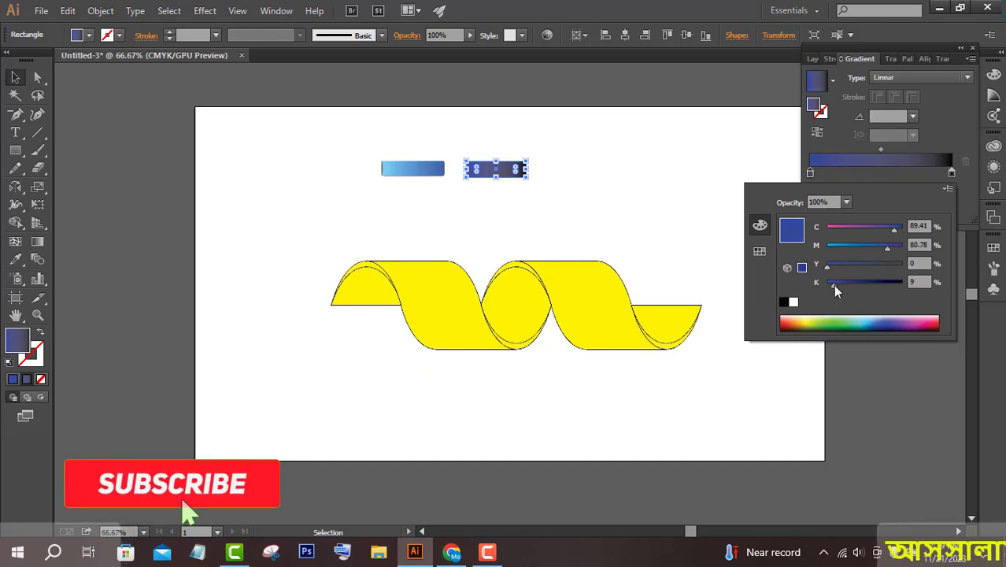
Set the right rectangle's ending gradient colour to teal blue, C=74.51, M=14.12, Y=7.45, K=28.
click(950, 173)
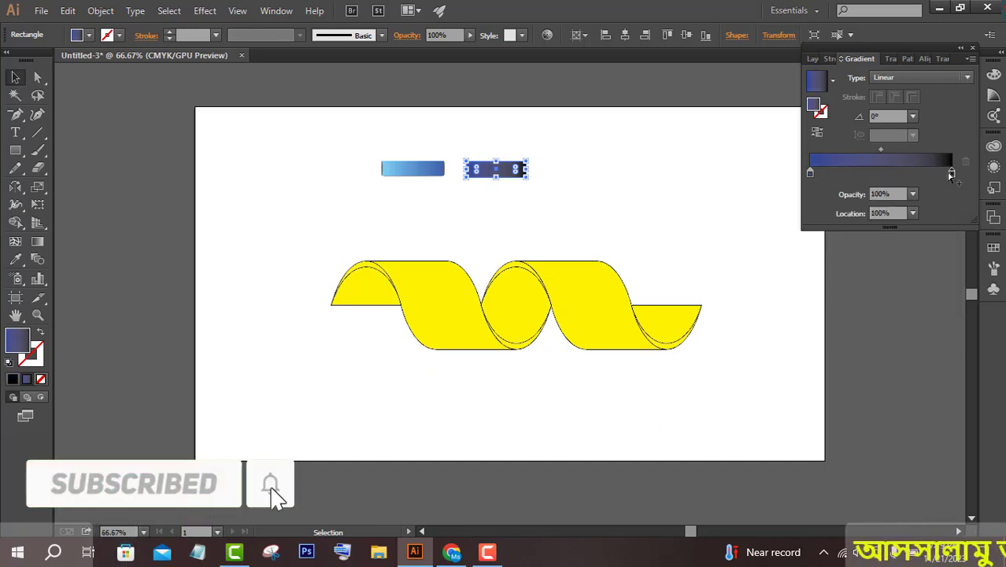
double_click(951, 173)
click(870, 319)
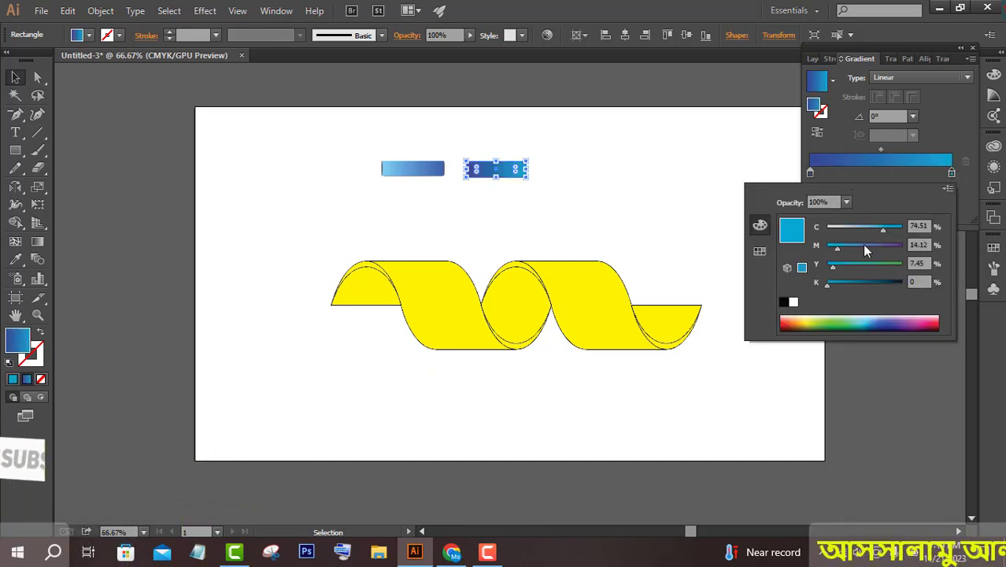
drag(827, 285, 848, 283)
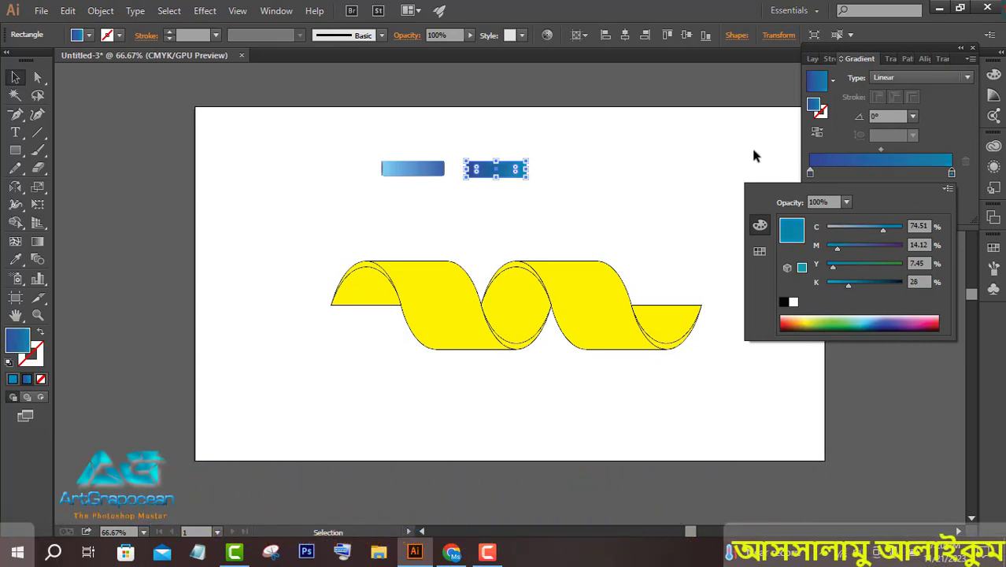
Remove the outline from the left light-blue gradient rectangle.
click(394, 172)
double_click(810, 173)
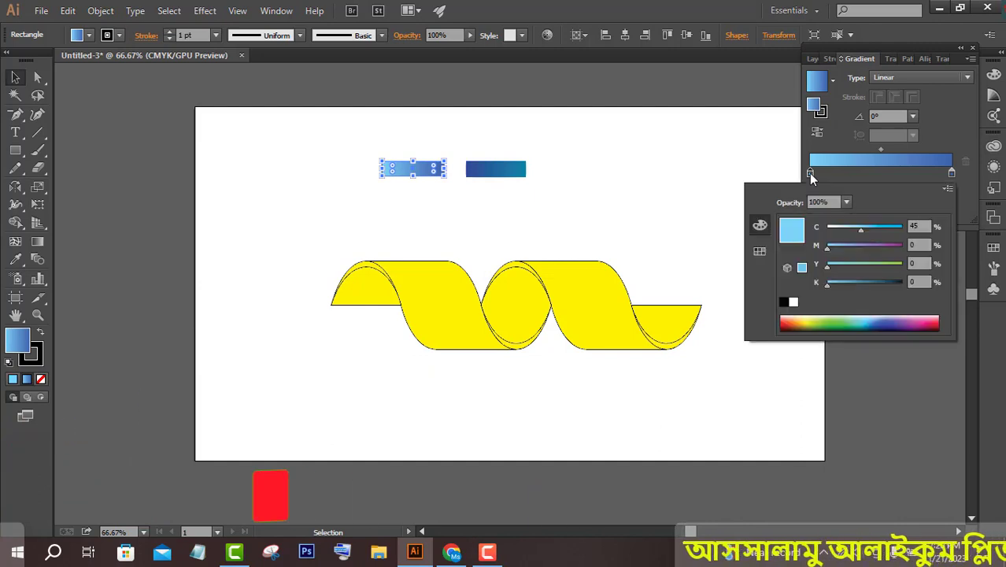
click(749, 117)
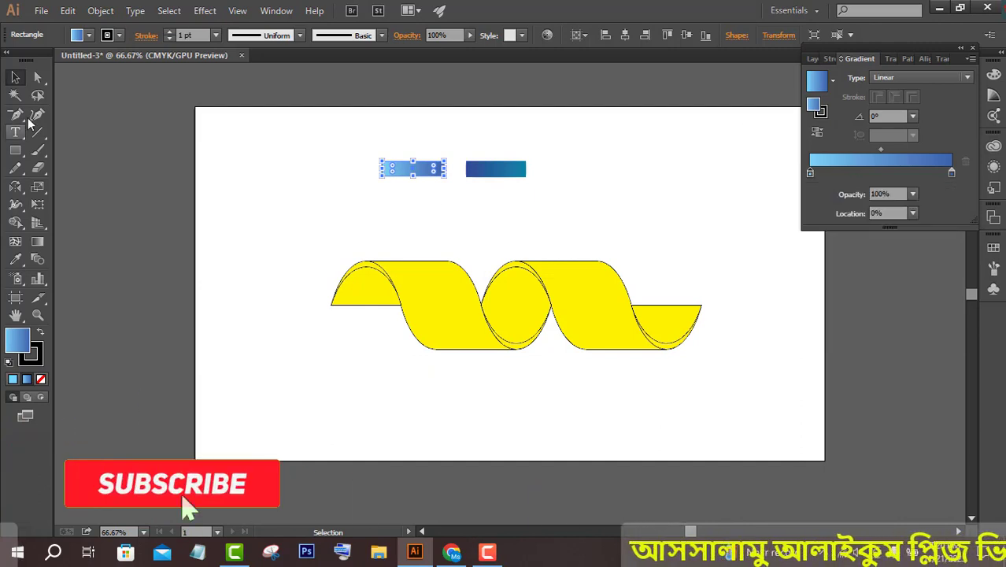
click(89, 35)
click(9, 60)
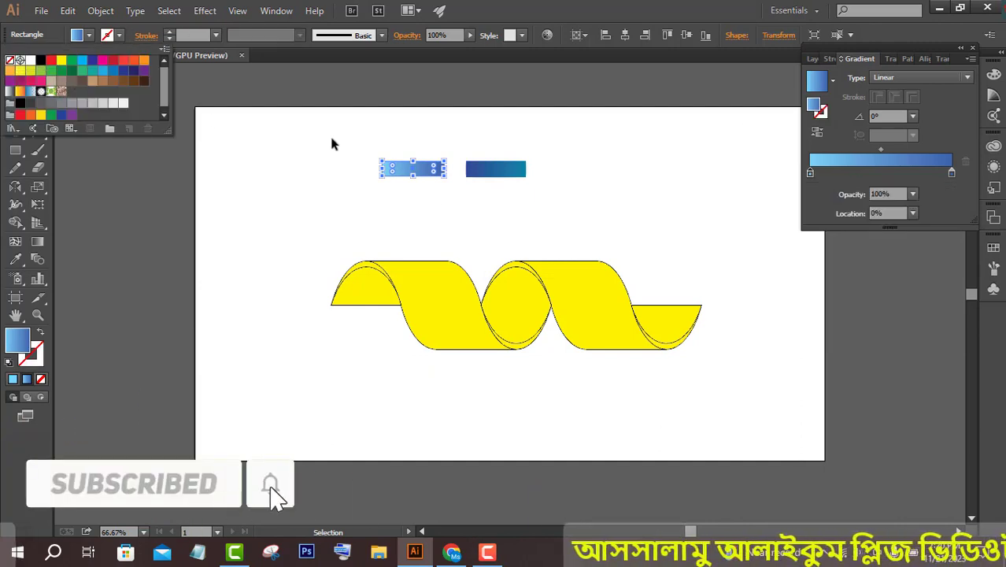
click(309, 134)
Apply the left rectangle's blue gradient to the left S-shaped band and angle it diagonally at about -60.4°.
click(435, 291)
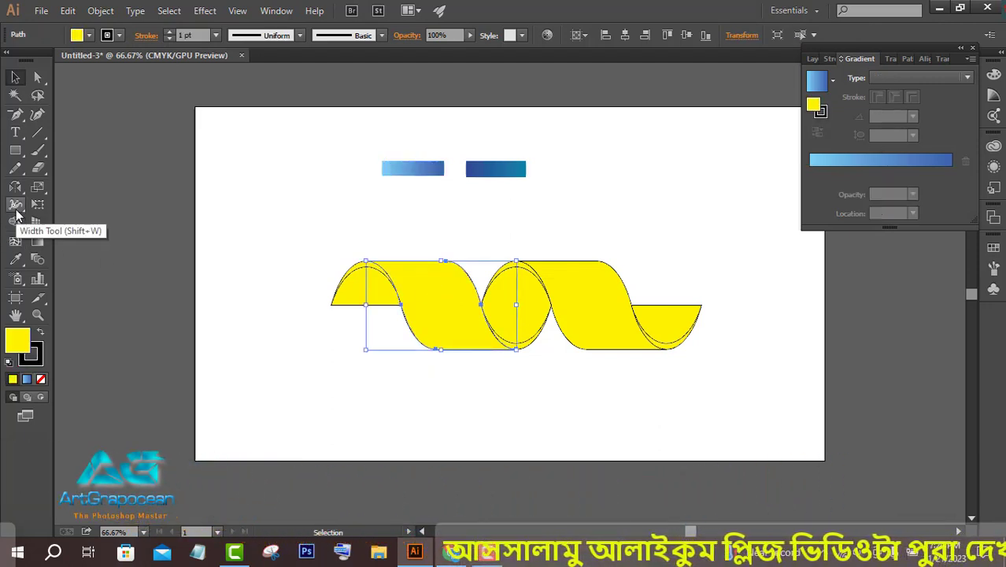
click(15, 259)
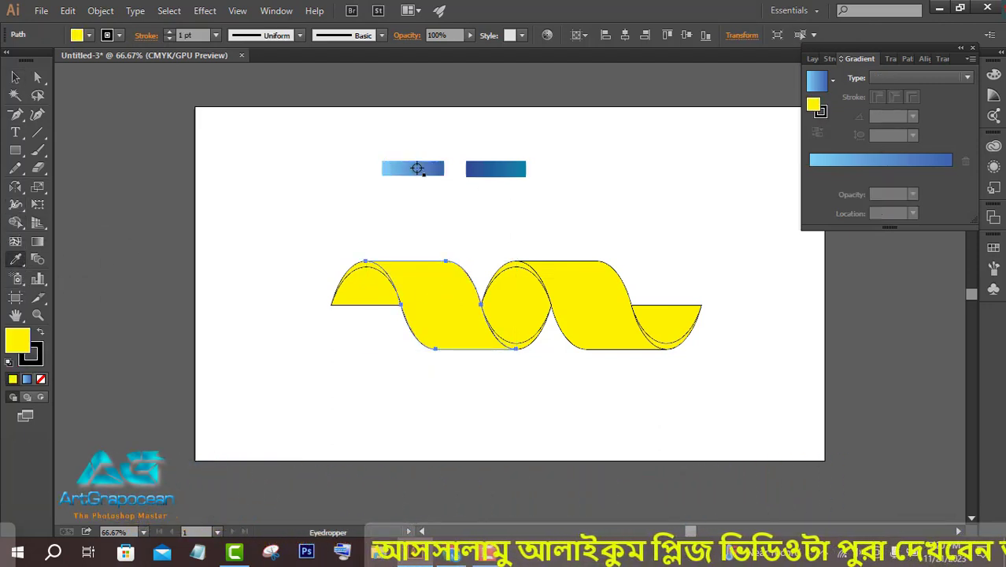
click(417, 169)
click(38, 242)
drag(415, 260, 459, 336)
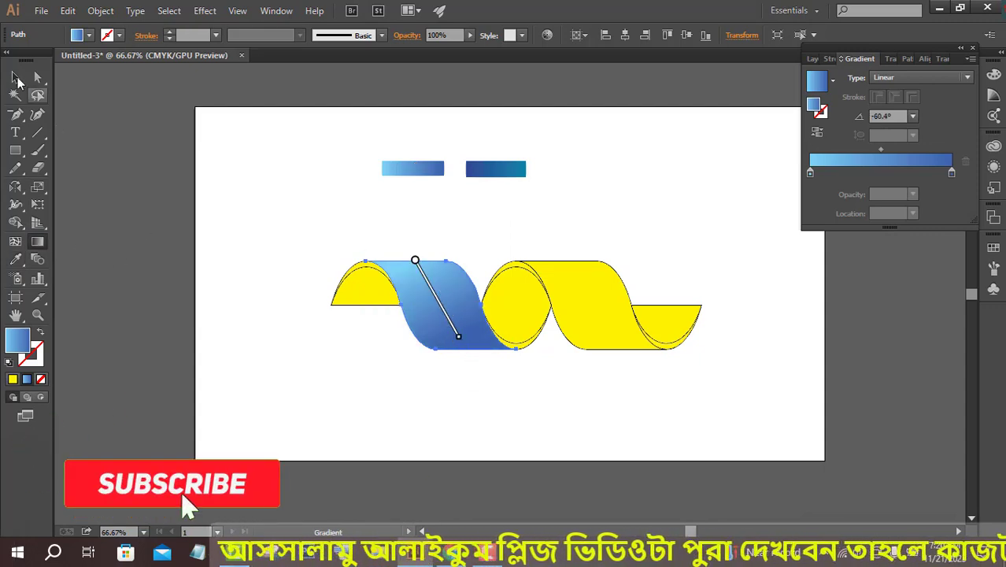
key(v)
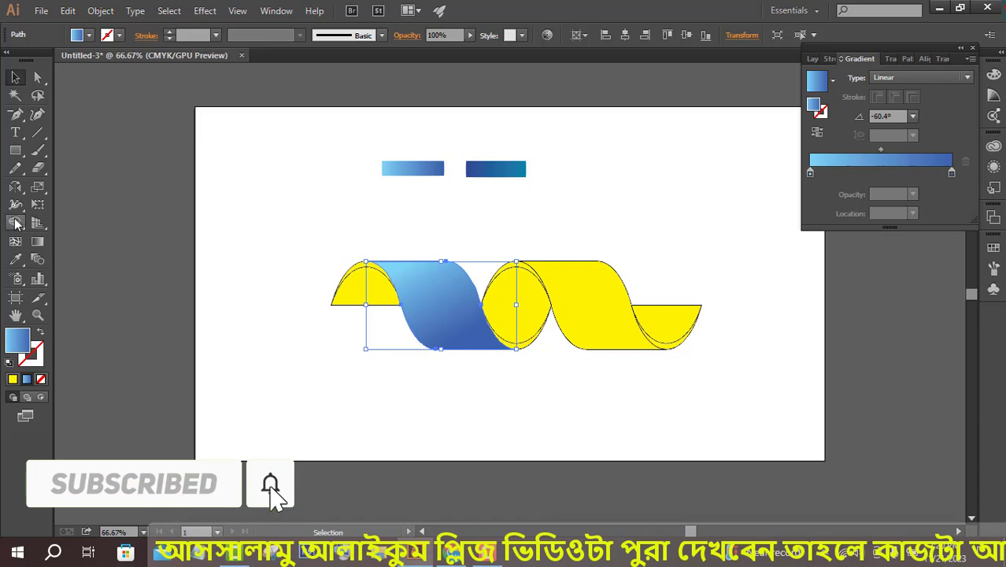
Apply the left S-shaped band's light-blue gradient to the yellow right S-shaped band.
click(572, 289)
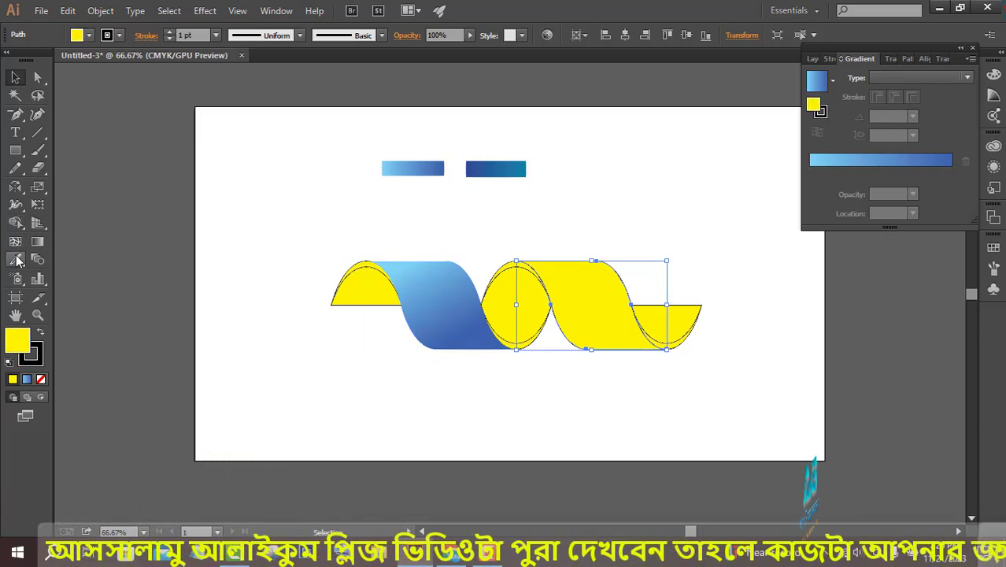
key(i)
click(435, 287)
key(v)
click(644, 329)
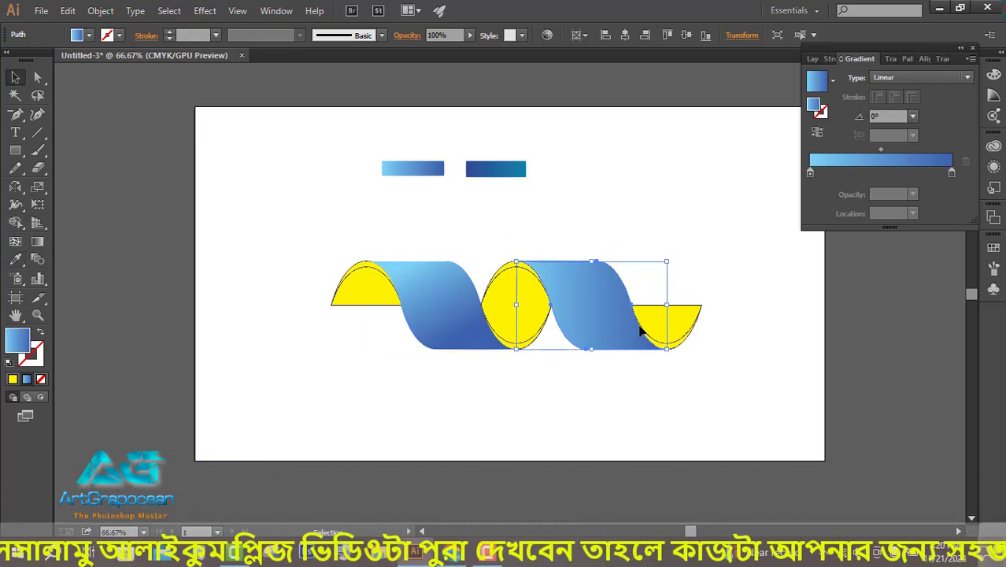
Apply the right band's light-blue gradient to the inner half-ellipse at the ribbon's right end and to the central inner ellipse.
click(677, 332)
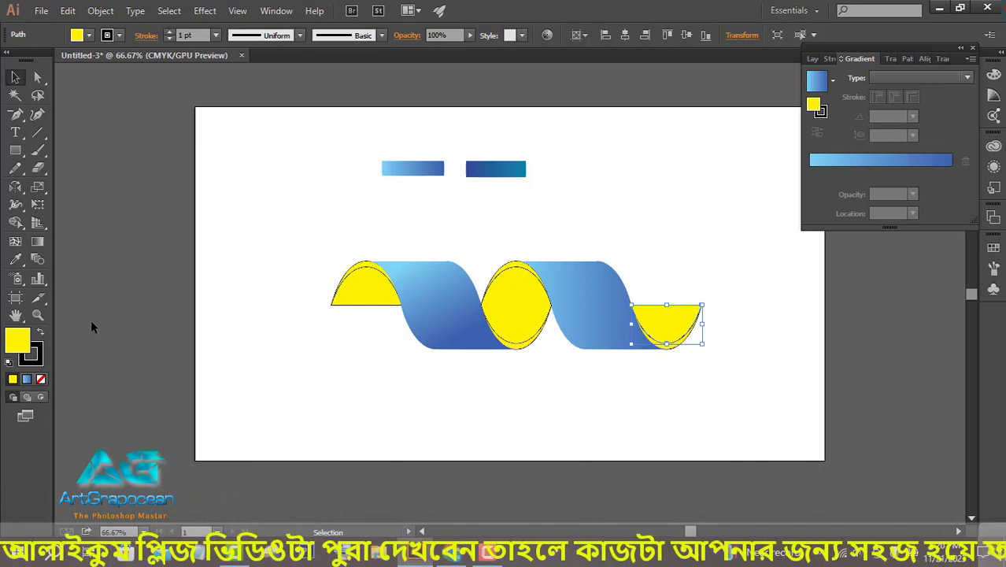
key(i)
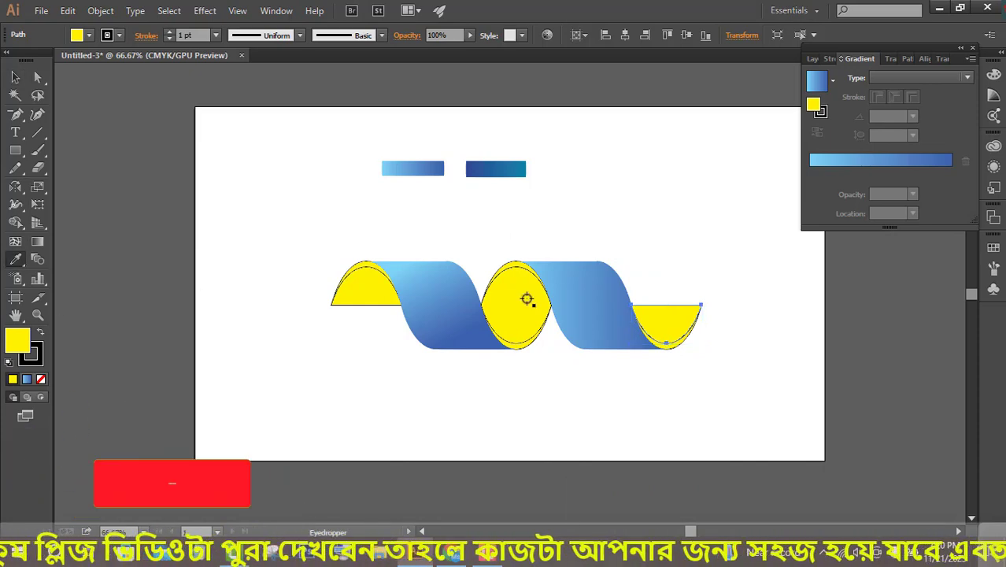
click(576, 288)
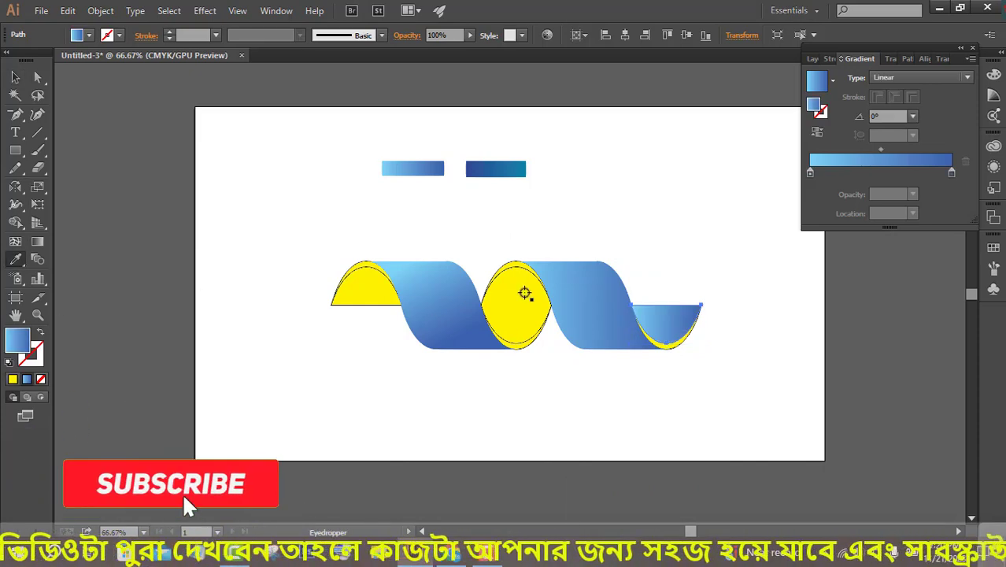
key(v)
click(533, 313)
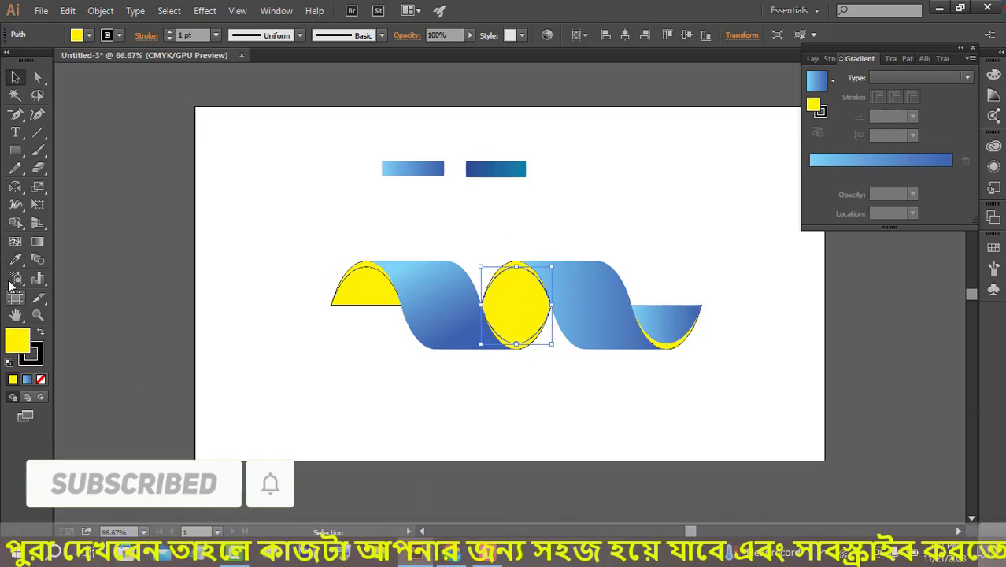
key(i)
click(568, 279)
key(v)
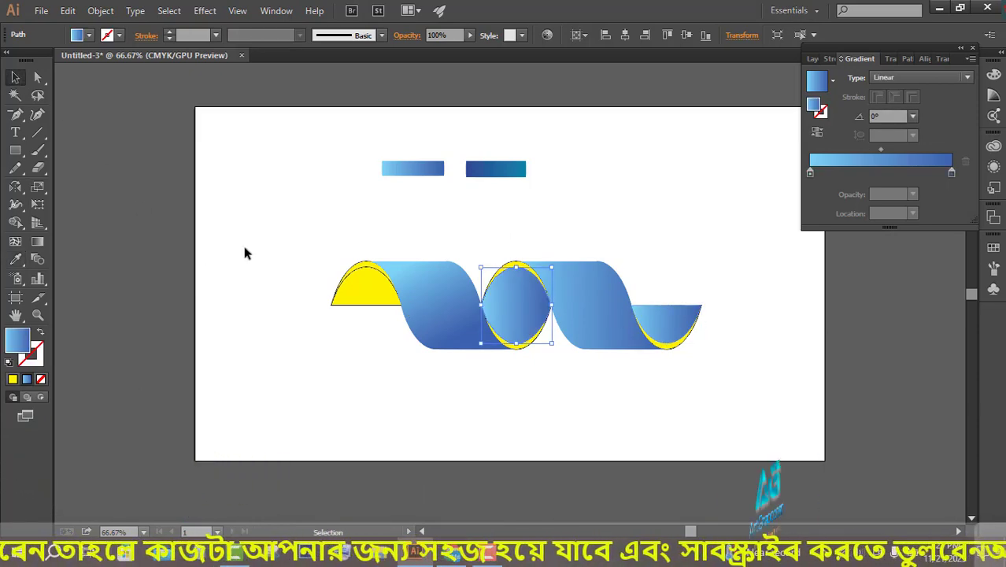
Apply the left S-shaped band's light-blue gradient to the inner half-ellipse at the ribbon's left end.
click(350, 283)
click(438, 285)
click(366, 292)
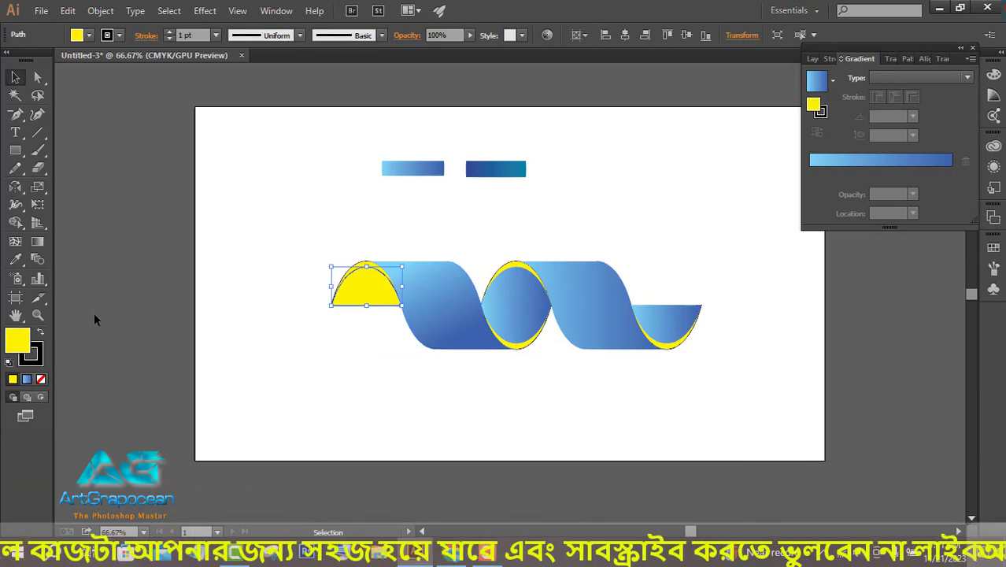
click(16, 261)
click(421, 282)
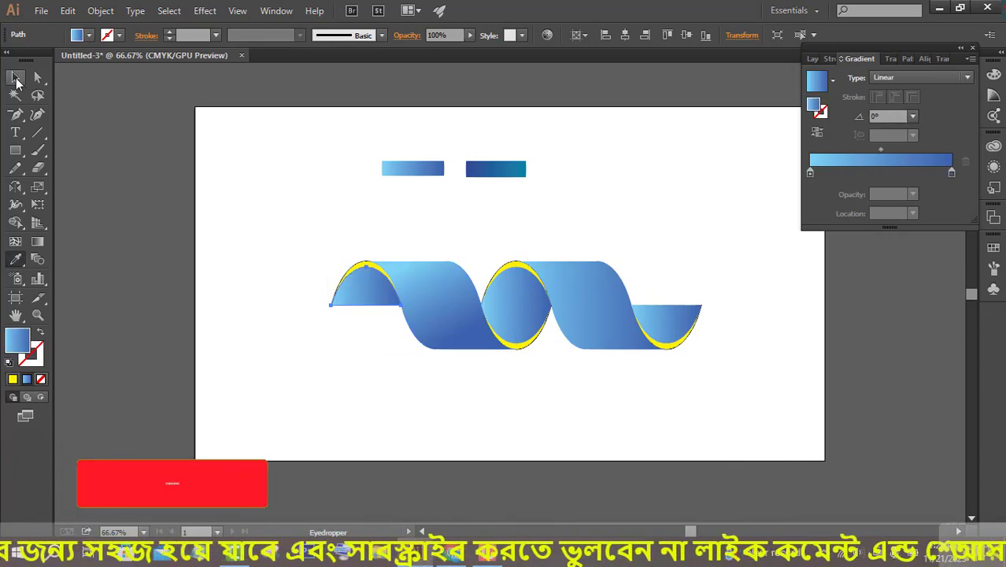
key(v)
Apply the right sample rectangle's dark-blue gradient to the yellow crescent at the ribbon's left end.
click(366, 264)
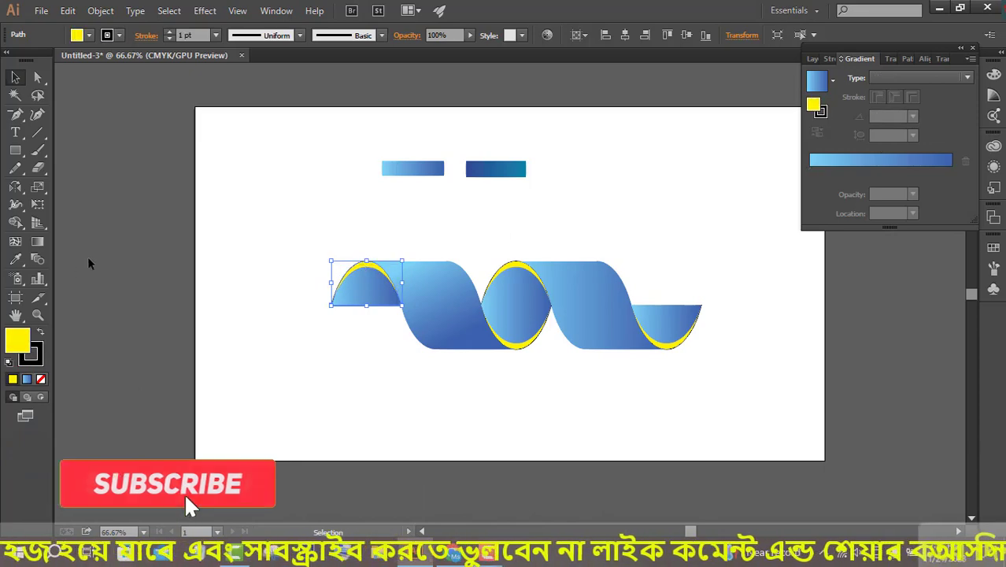
click(15, 260)
click(488, 170)
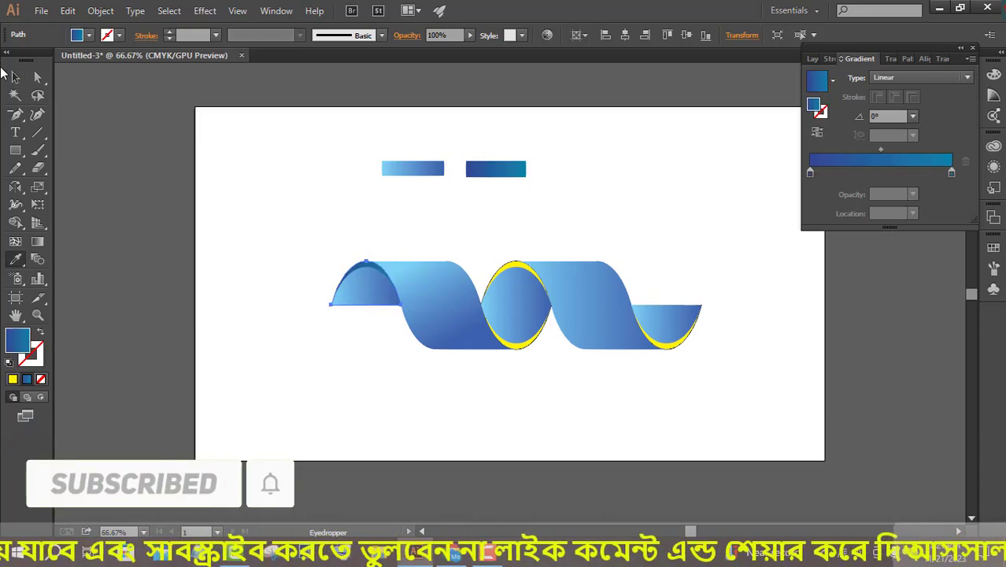
click(15, 77)
Apply the dark-blue sample gradient to the upper and lower yellow crescents around the central ellipse.
click(526, 348)
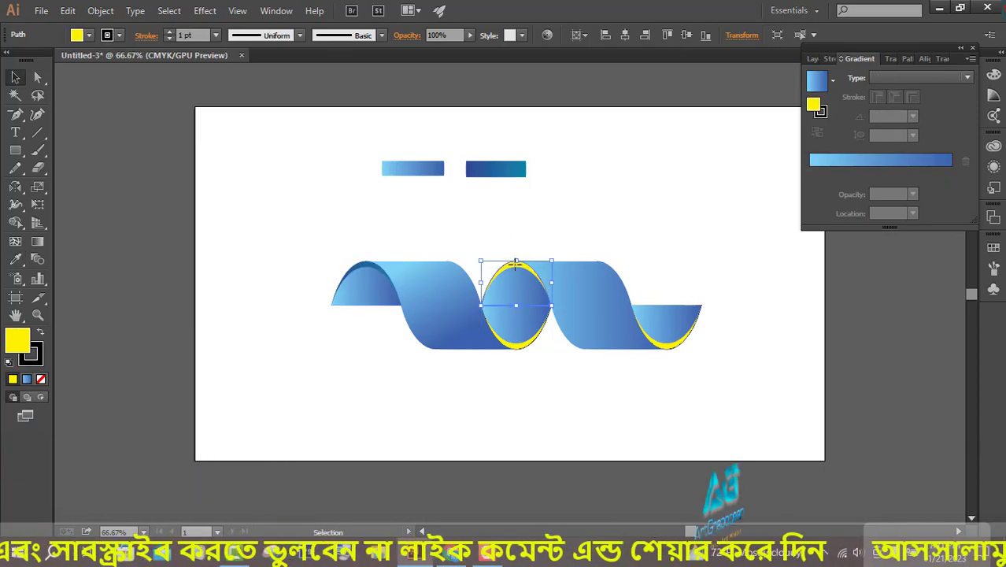
key(i)
click(516, 170)
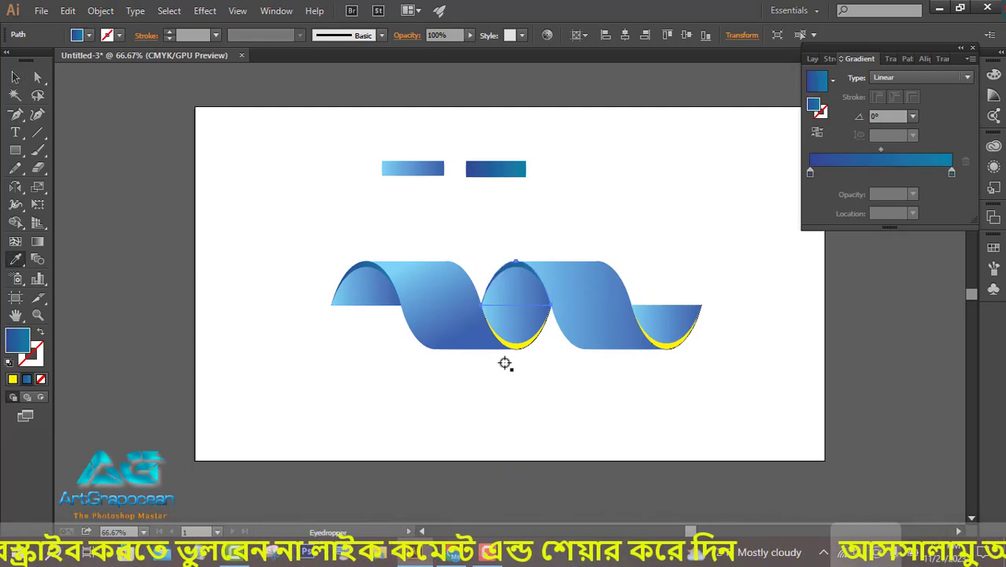
key(v)
click(521, 346)
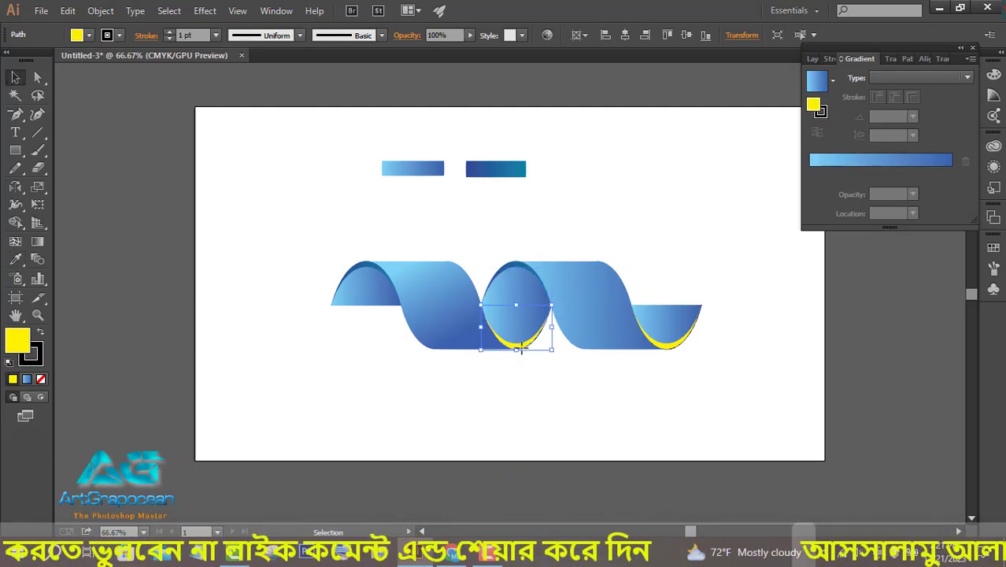
click(15, 259)
click(494, 168)
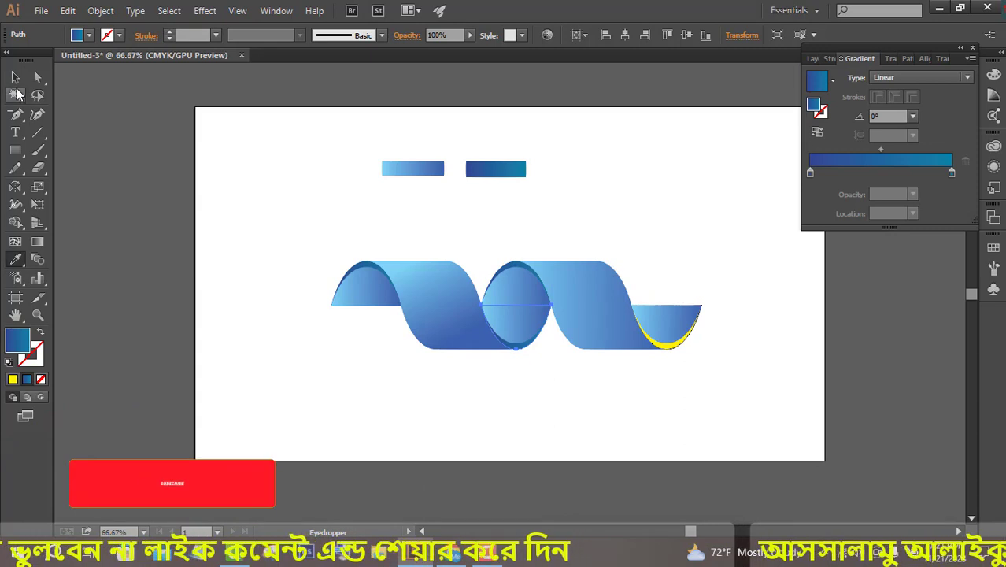
click(15, 76)
Apply the dark-blue sample gradient to the yellow crescent at the ribbon's right end.
click(674, 342)
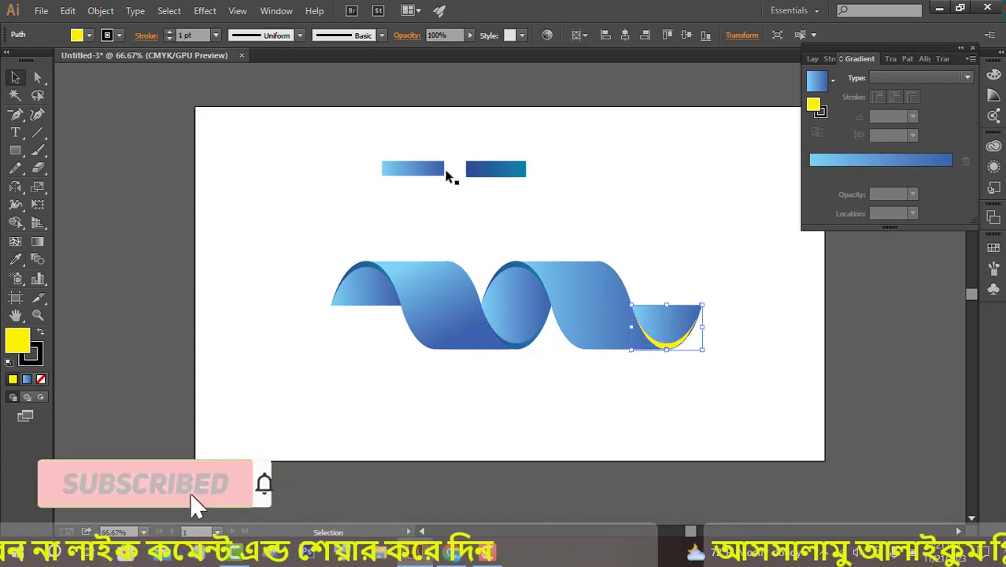
click(492, 168)
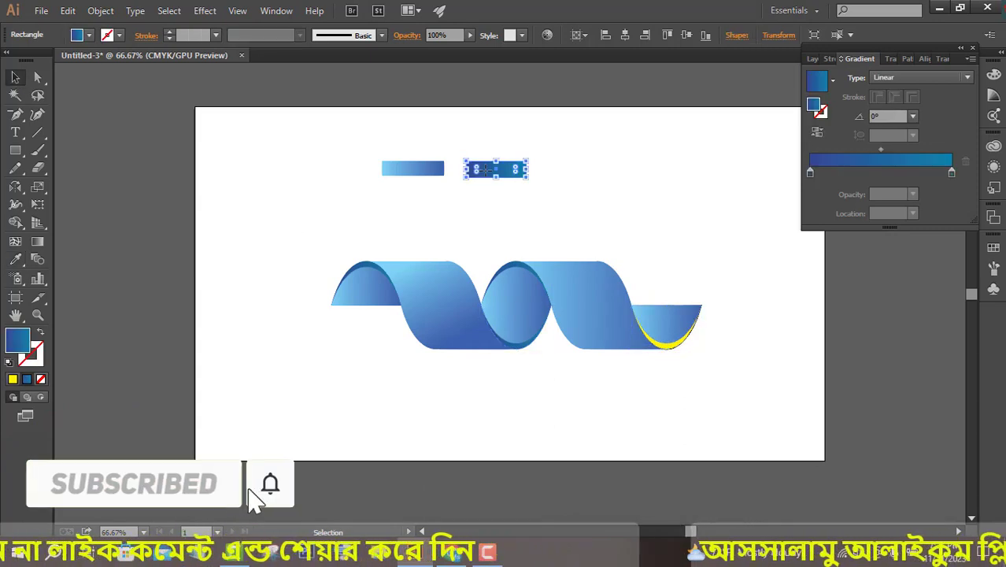
click(671, 343)
click(677, 343)
key(i)
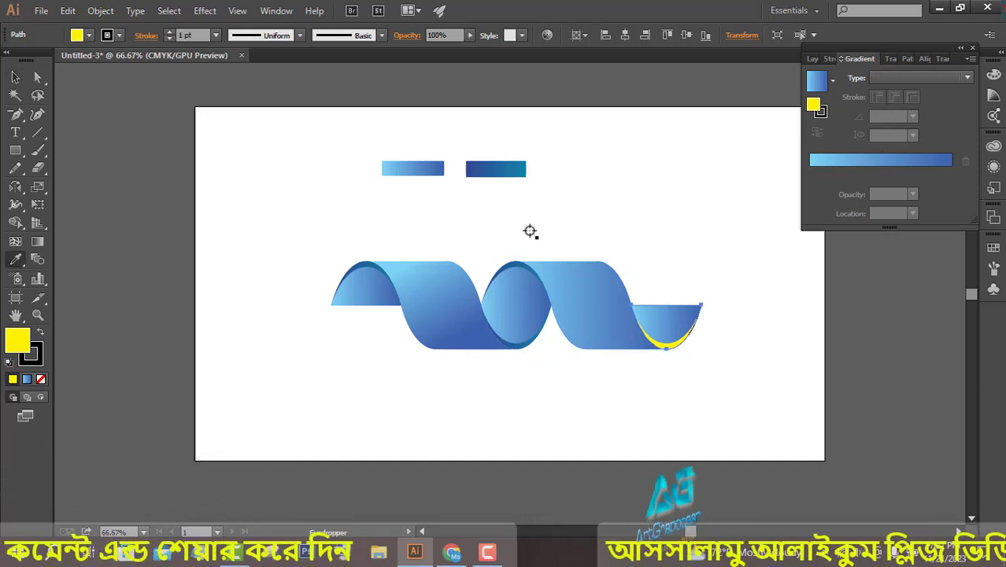
click(503, 172)
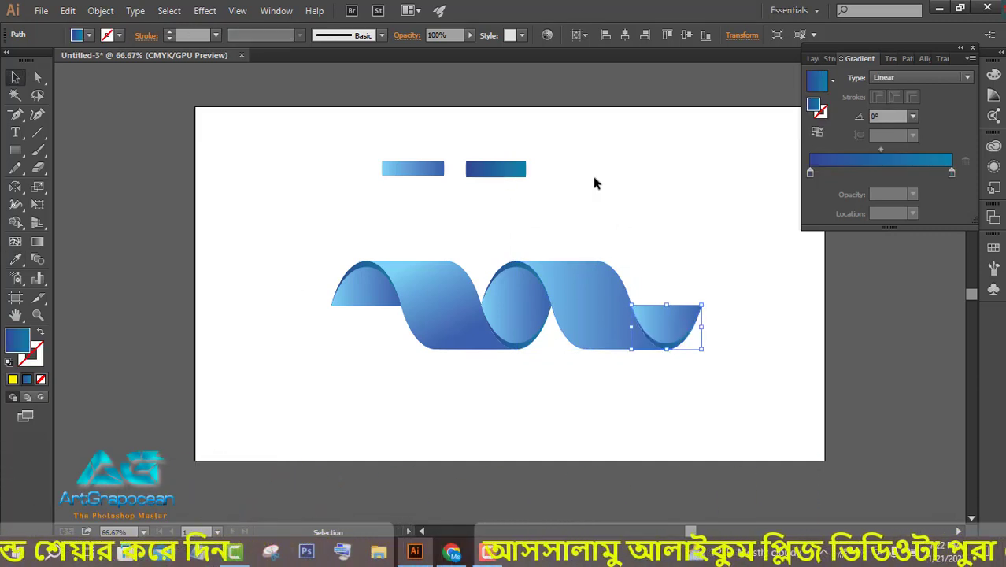
Delete the two gradient sample rectangles above the ribbon and show the document's layers.
drag(572, 163, 366, 163)
key(Delete)
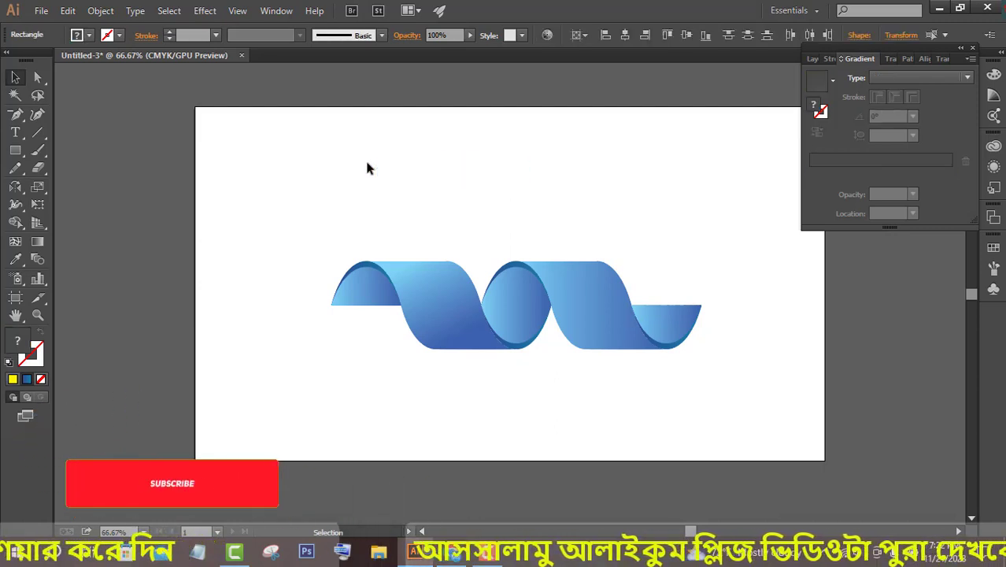
click(816, 60)
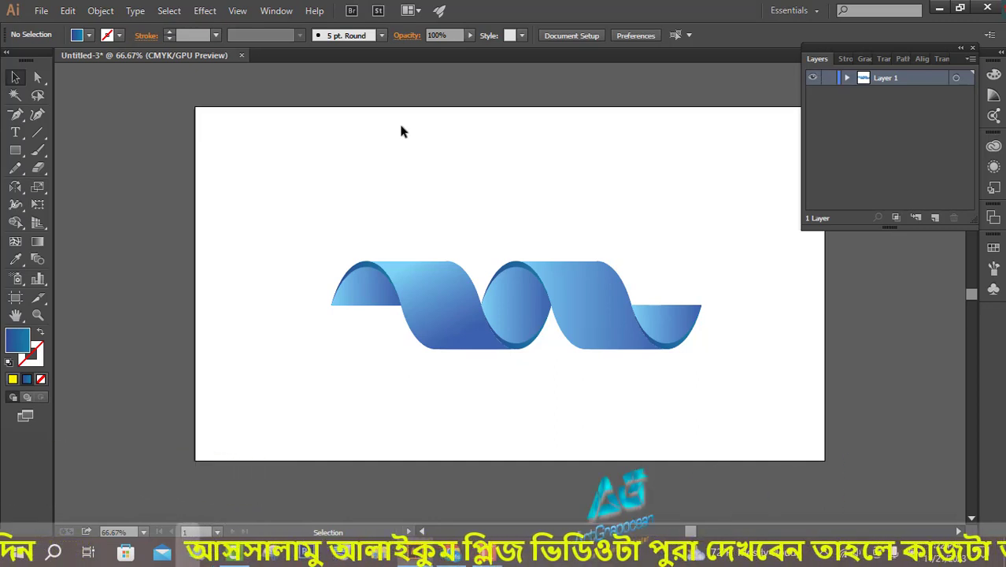
Create a rectangle 1280 pt wide and 720 pt high.
key(m)
click(461, 177)
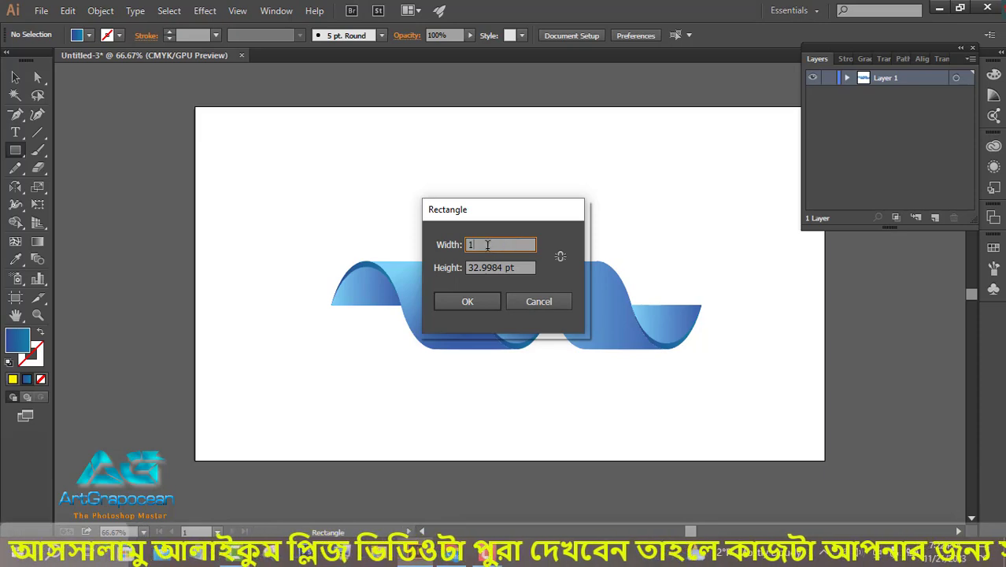
text(1280)
key(Tab)
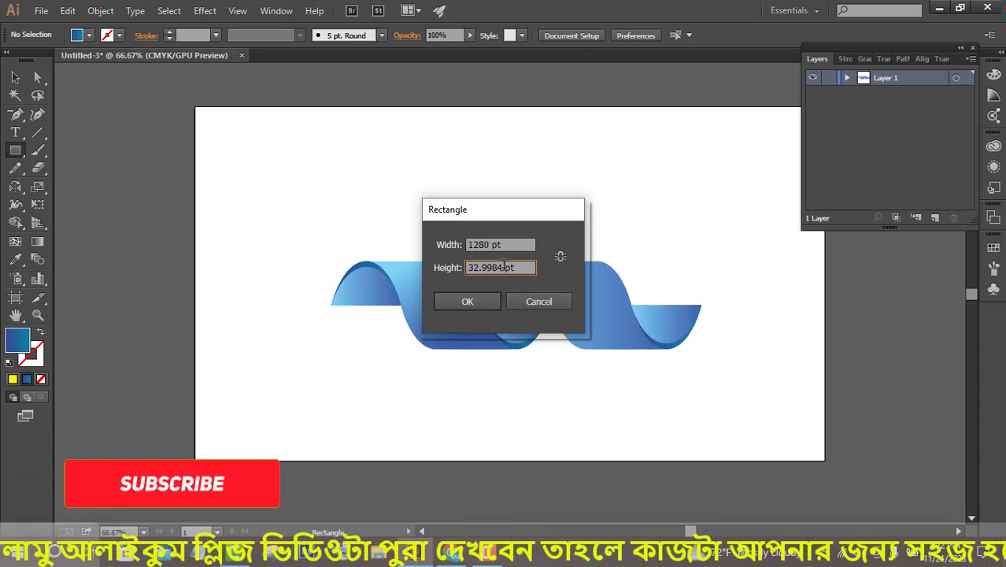
text(720)
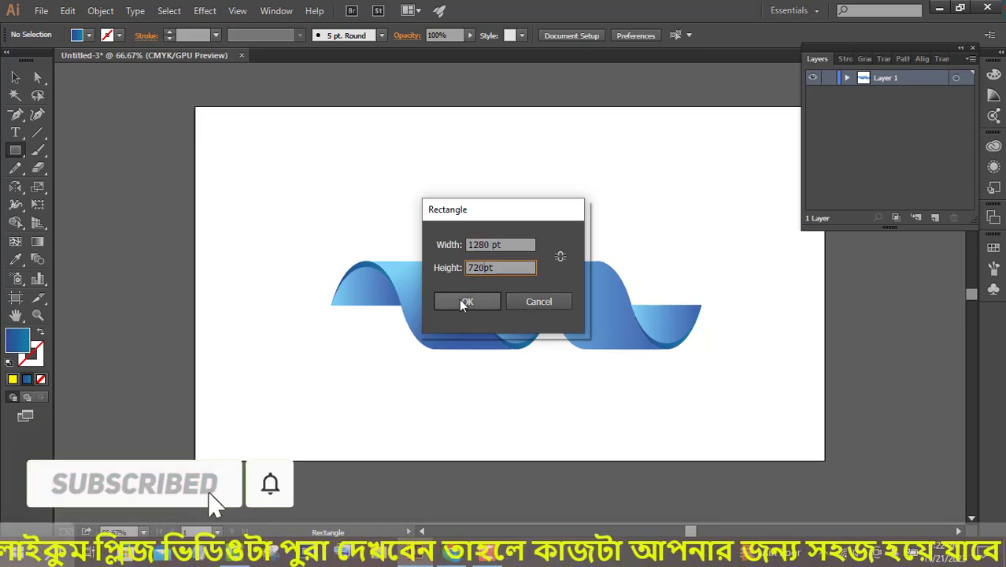
click(461, 301)
Fill the large rectangle with black, centre it vertically and move it to cover the whole artboard.
click(89, 35)
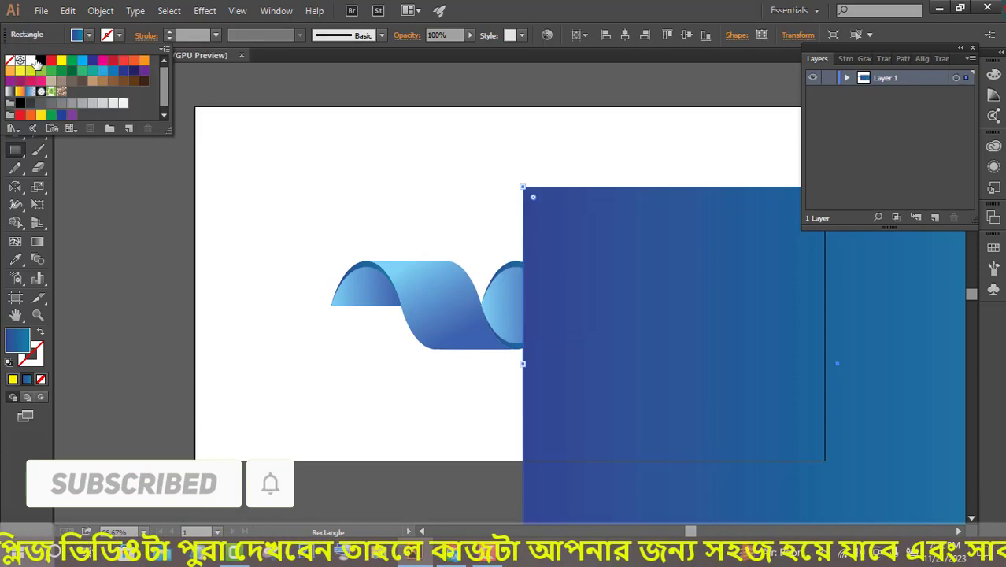
click(40, 61)
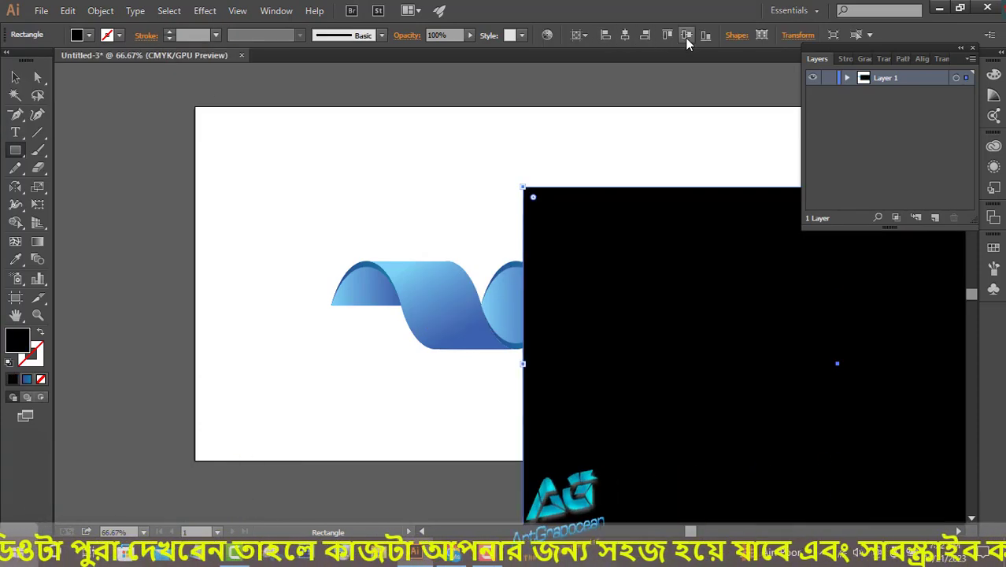
click(686, 37)
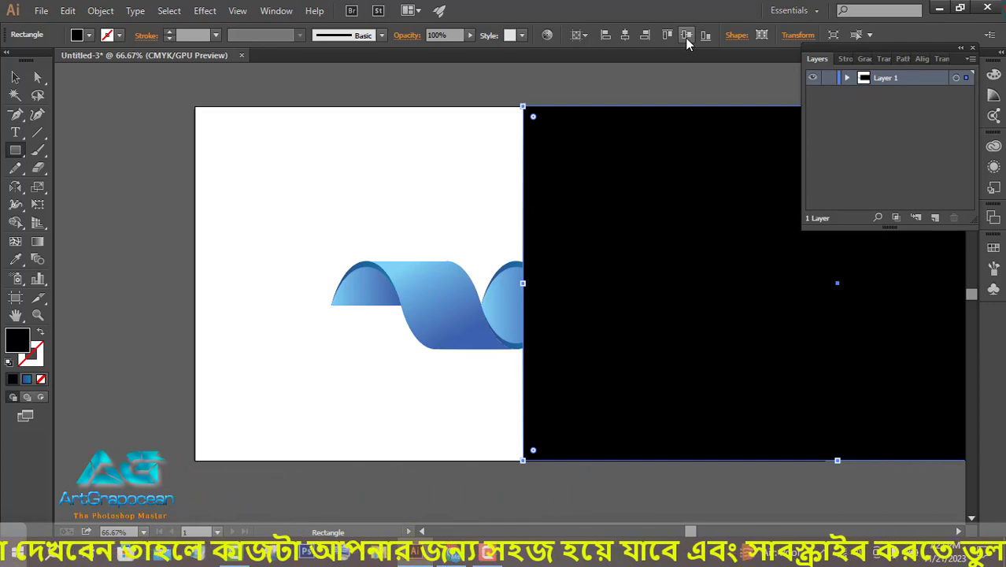
click(16, 77)
drag(595, 181, 266, 182)
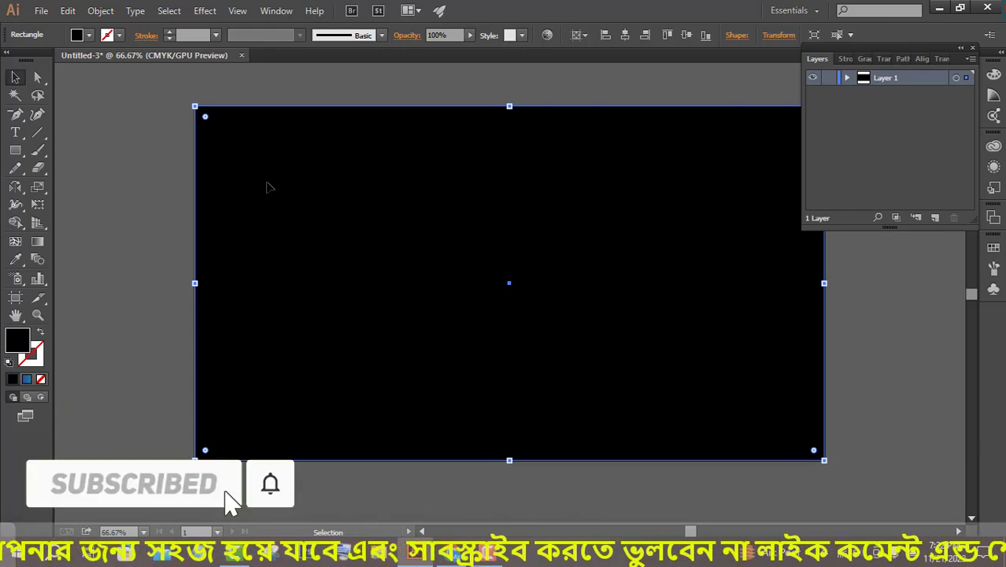
Send the black rectangle to the back behind the ribbon and deselect it.
right_click(557, 233)
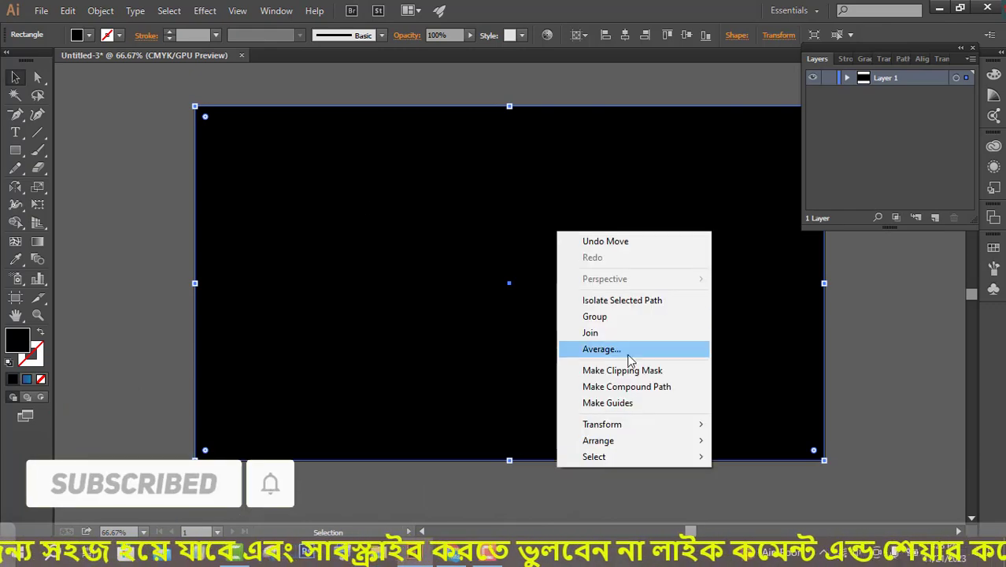
mouse_move(629, 446)
click(743, 488)
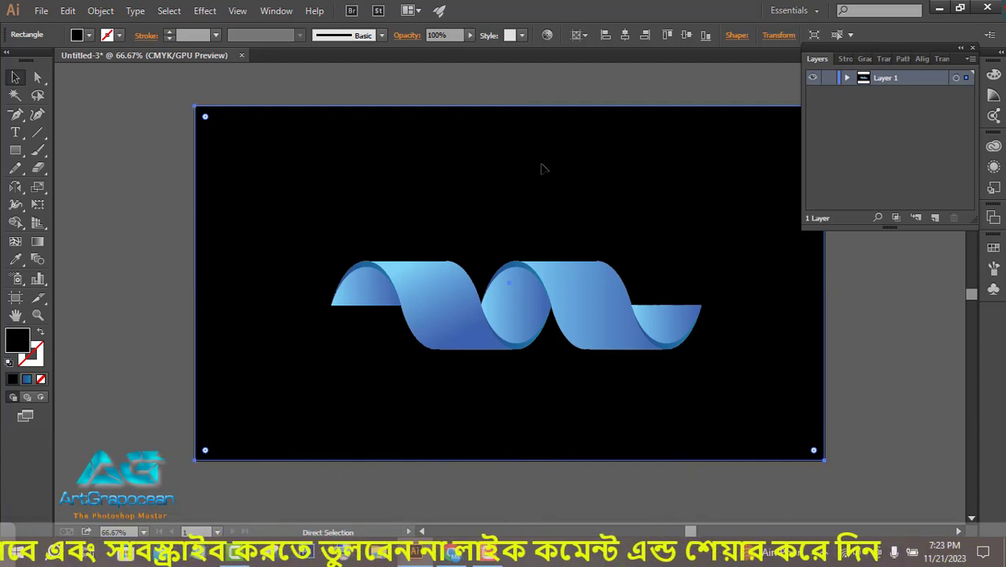
key(ctrl+shift+a)
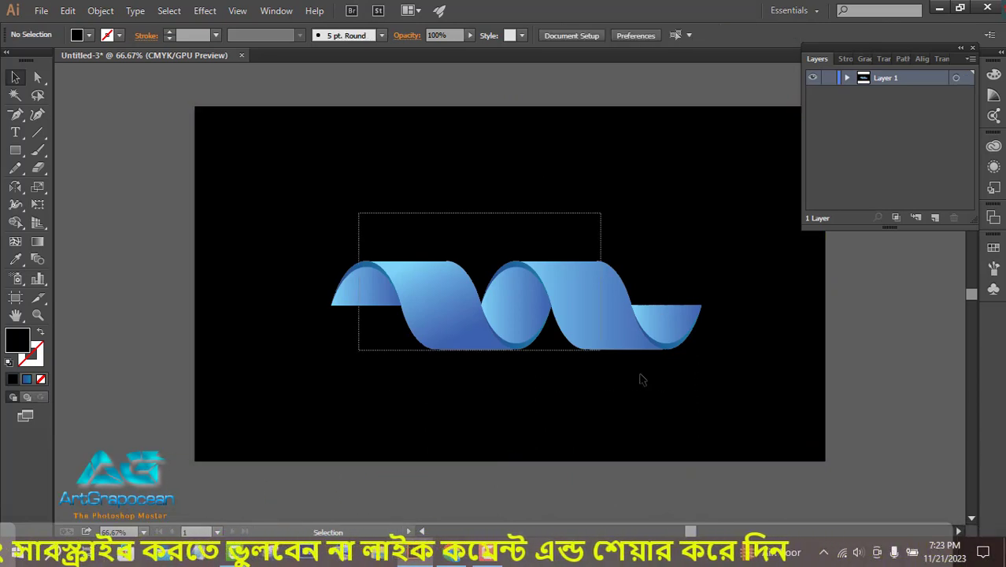
Select all the ribbon pieces and make a copy of them reflected across the horizontal axis.
click(602, 330)
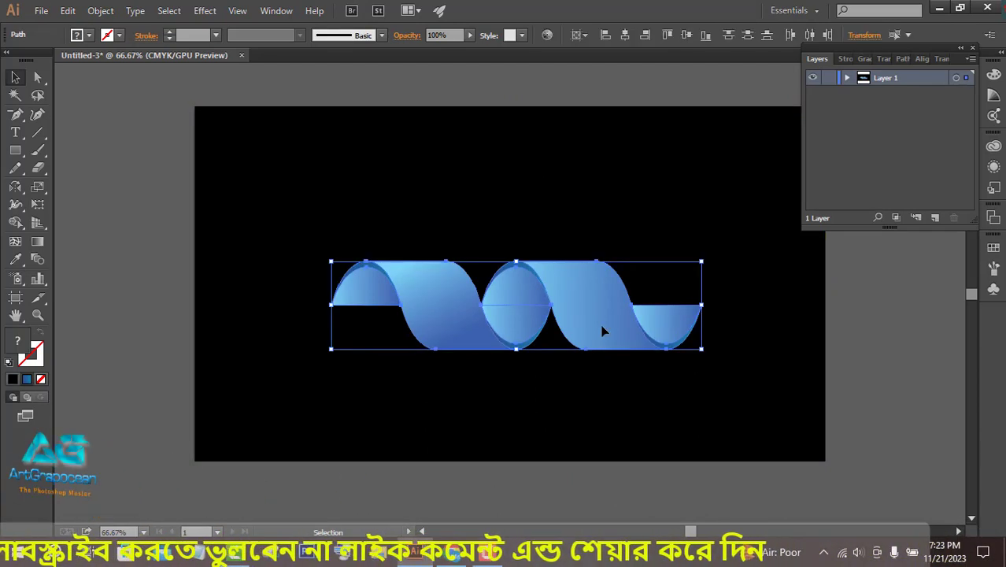
click(12, 189)
click(71, 206)
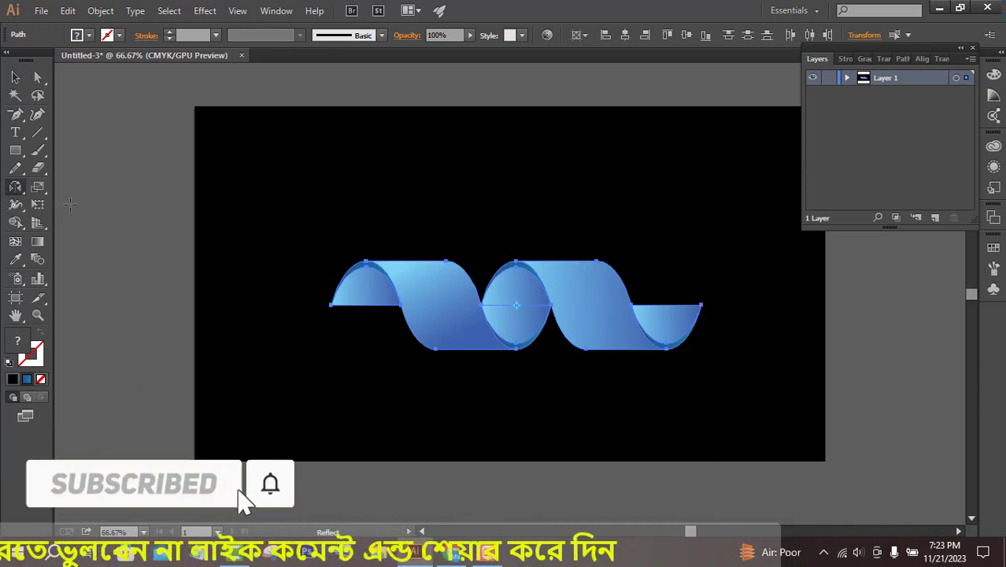
double_click(15, 189)
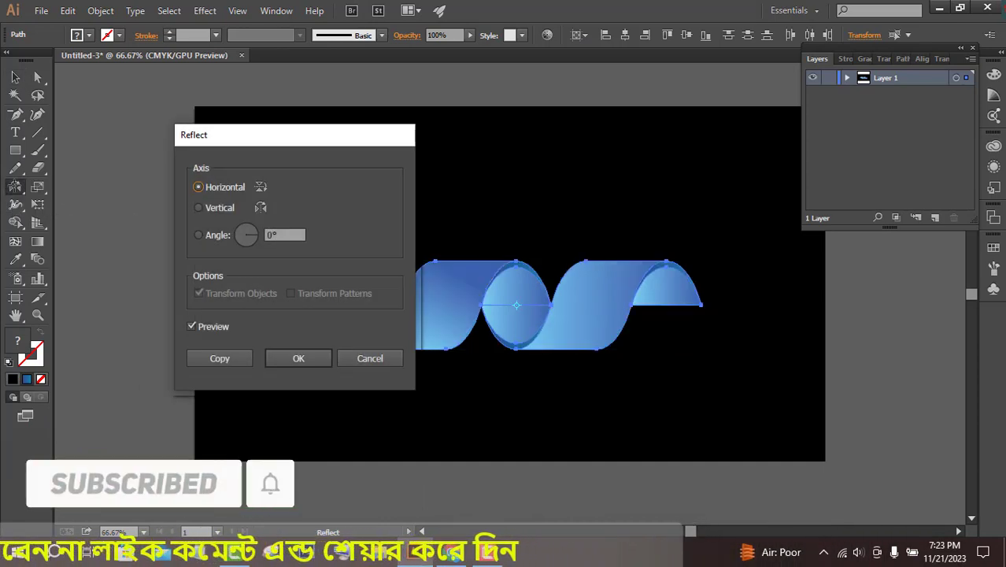
click(224, 358)
click(18, 78)
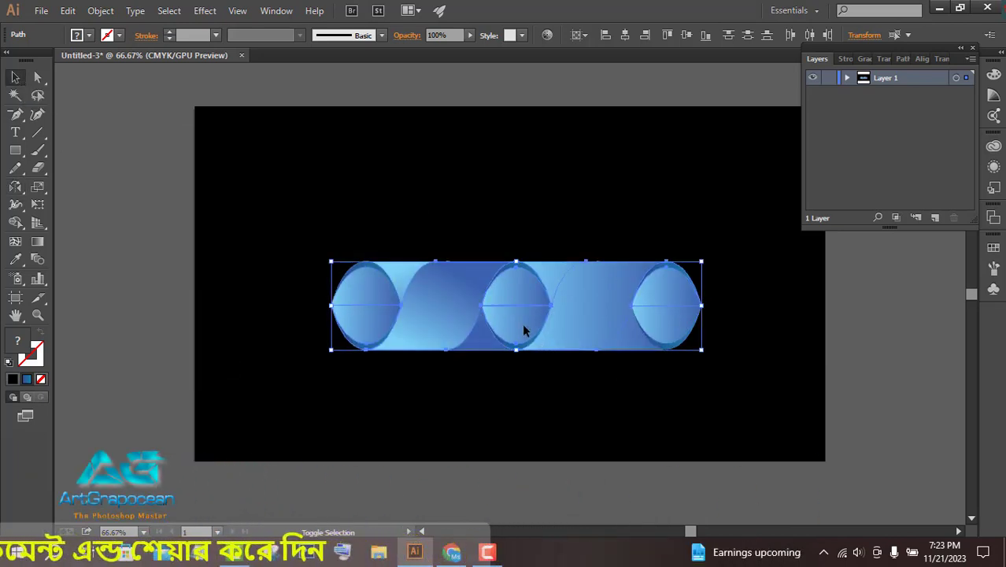
Move the reflected ribbon copy just below the original, then enlarge both ribbons together proportionally from their common centre.
drag(556, 335, 560, 430)
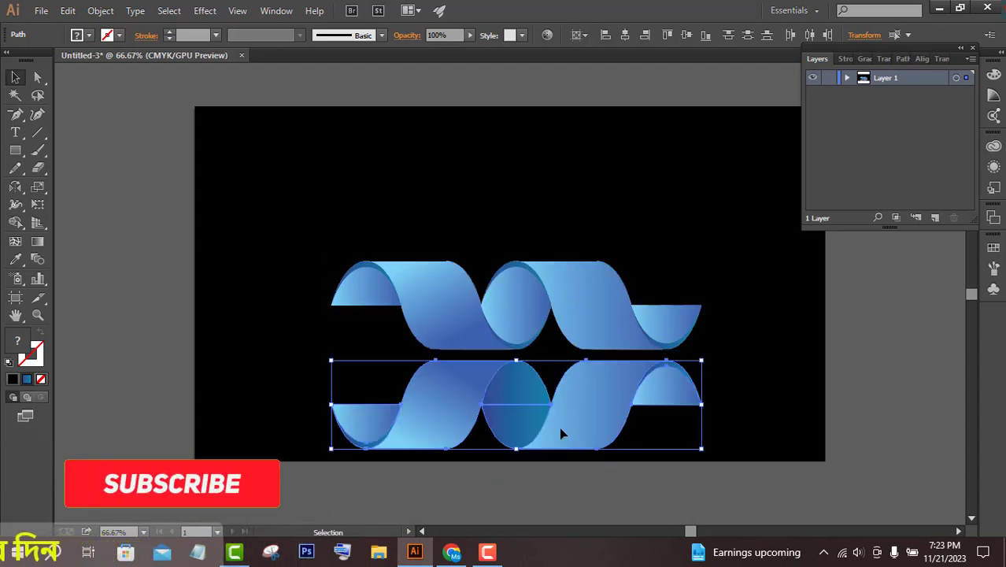
drag(375, 240, 711, 462)
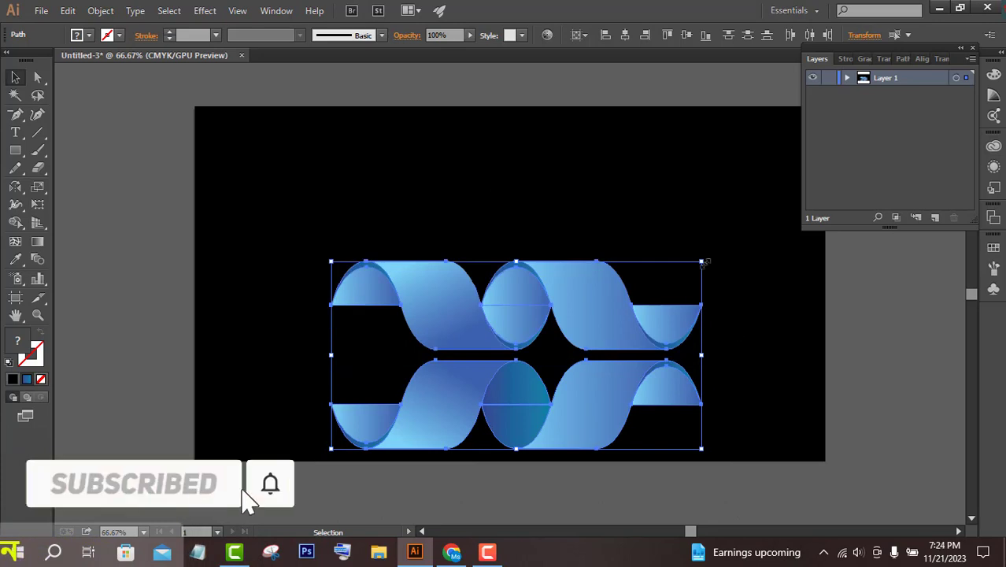
drag(707, 258, 778, 220)
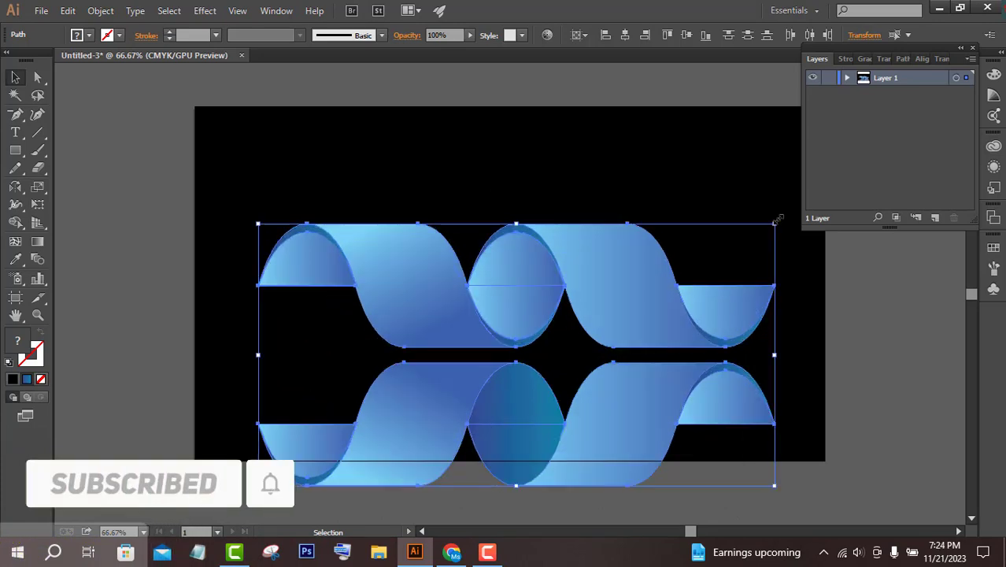
click(631, 168)
Lower the opacity of all the reflected ribbon pieces to 67% and deselect them.
drag(813, 411, 206, 517)
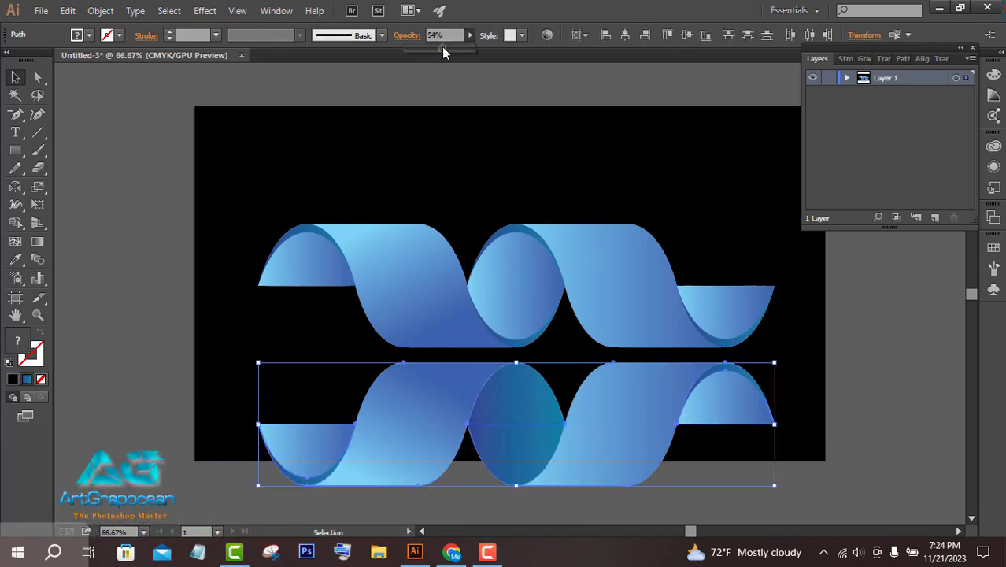
drag(450, 49, 452, 49)
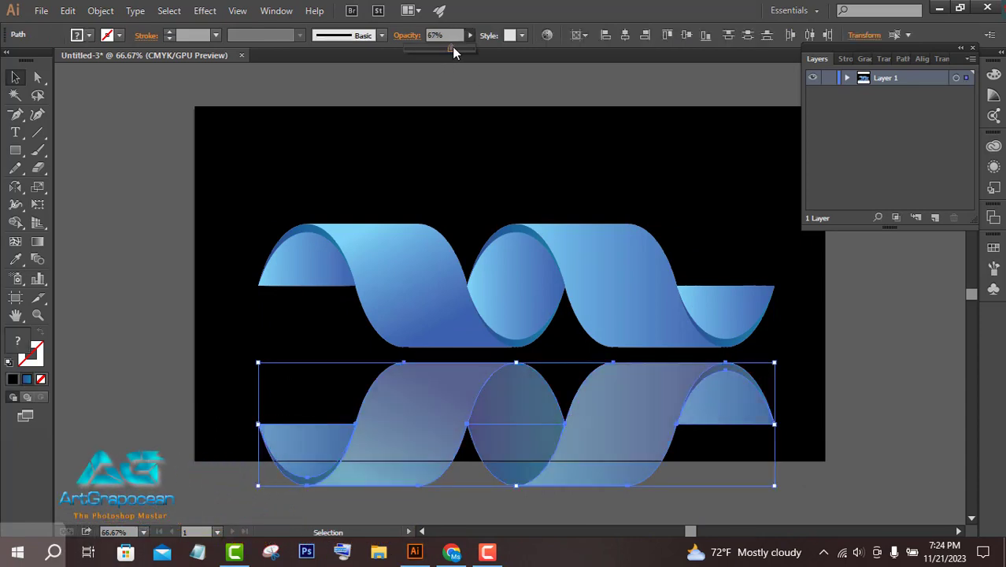
click(601, 179)
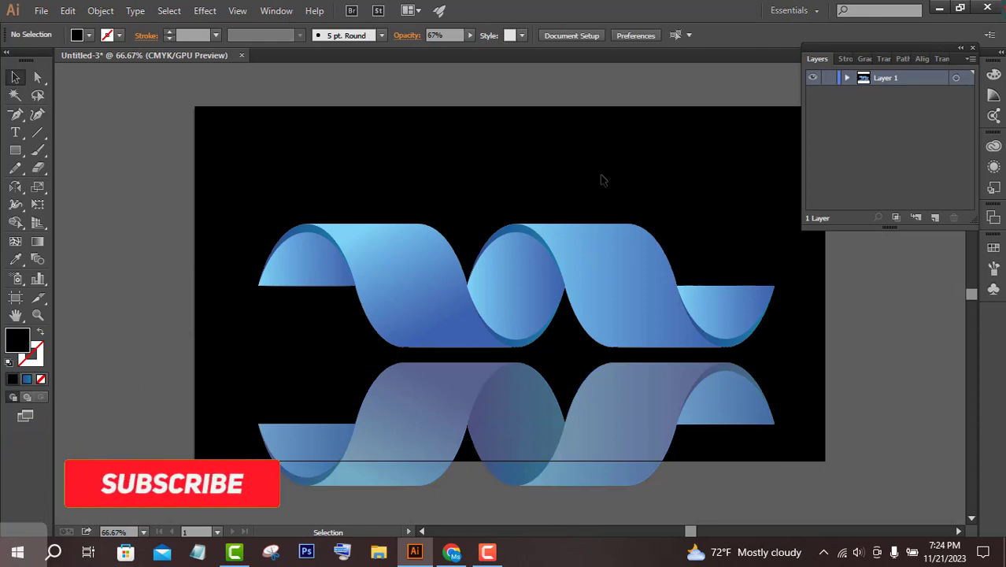
Create another rectangle the same size as the artboard and fill it with white.
click(15, 151)
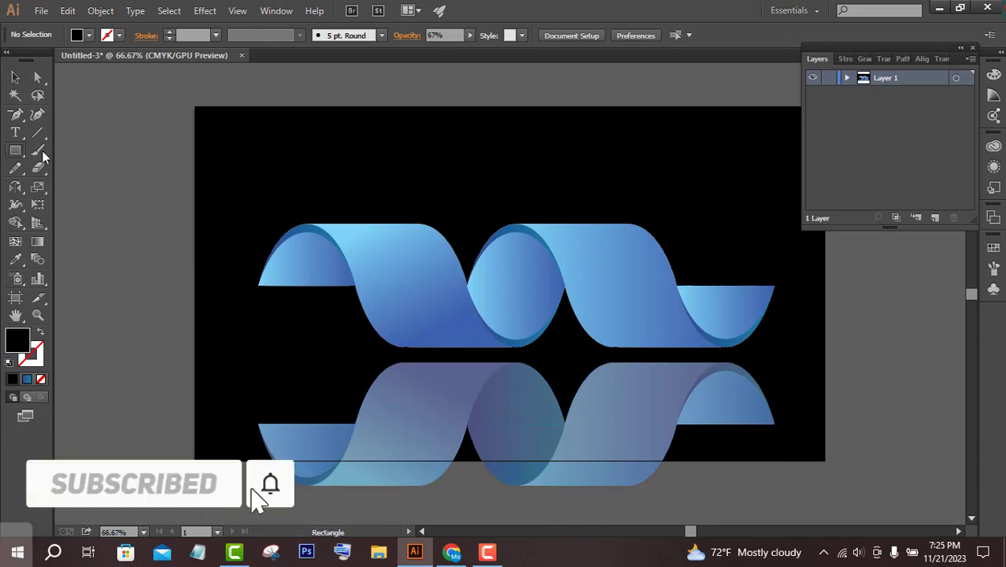
click(512, 152)
click(483, 304)
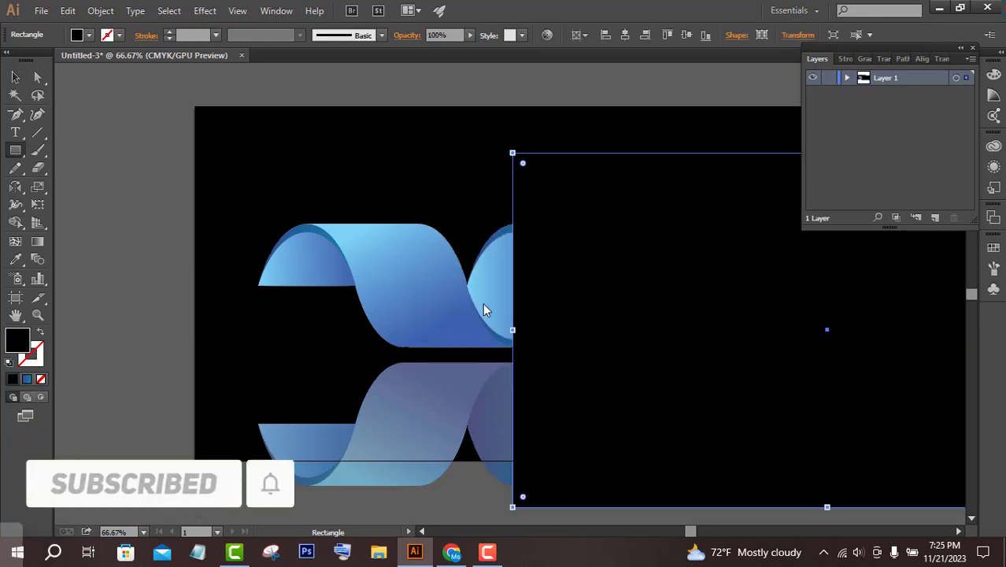
click(88, 35)
click(30, 60)
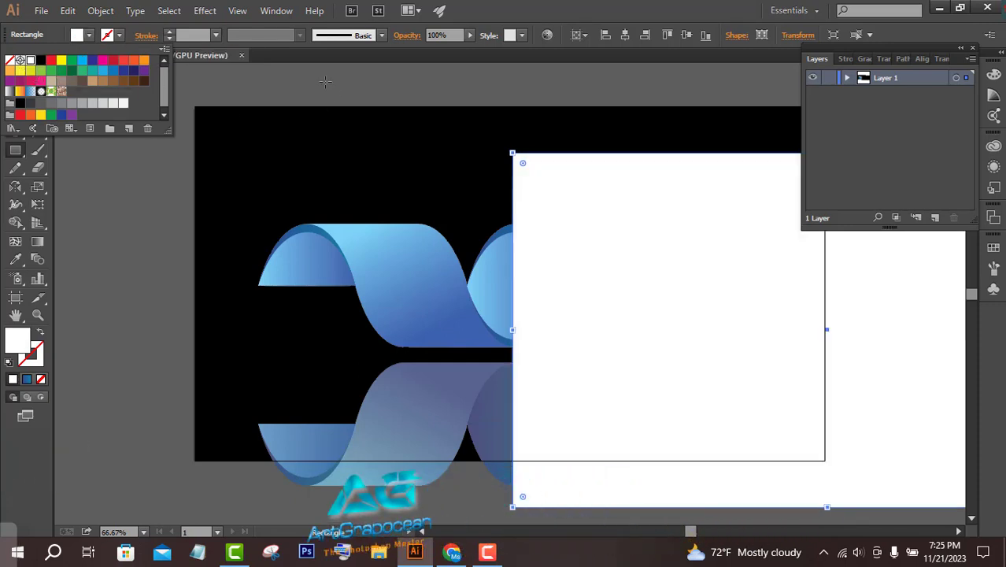